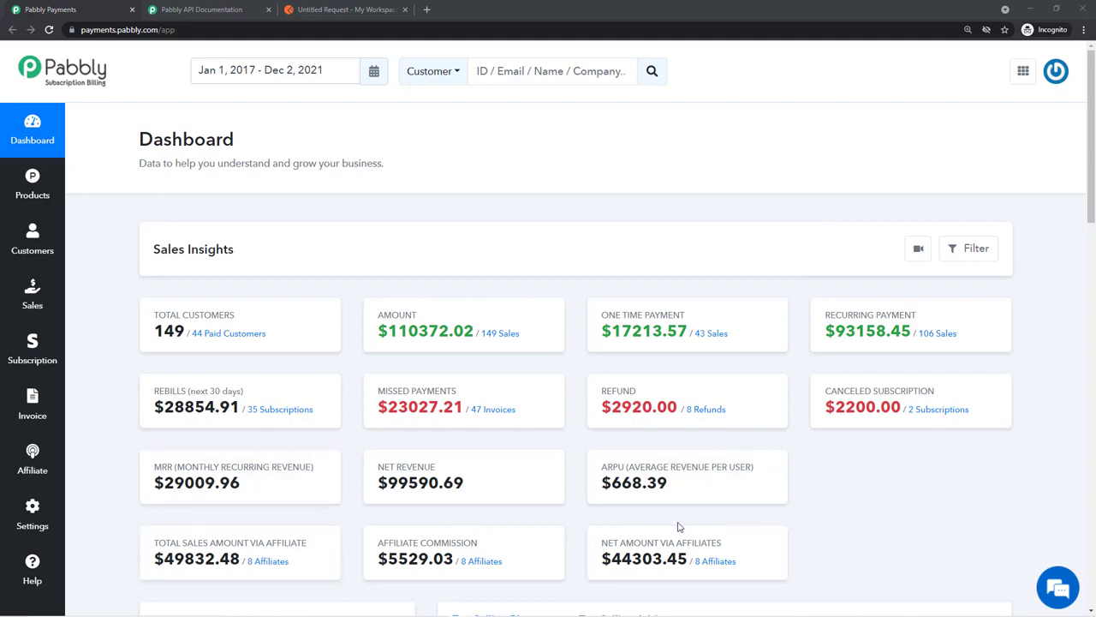
Open the account's own subscription client portal, examine its contact details, and close the portal
{"action": "left_click", "coordinate": [1053, 79]}
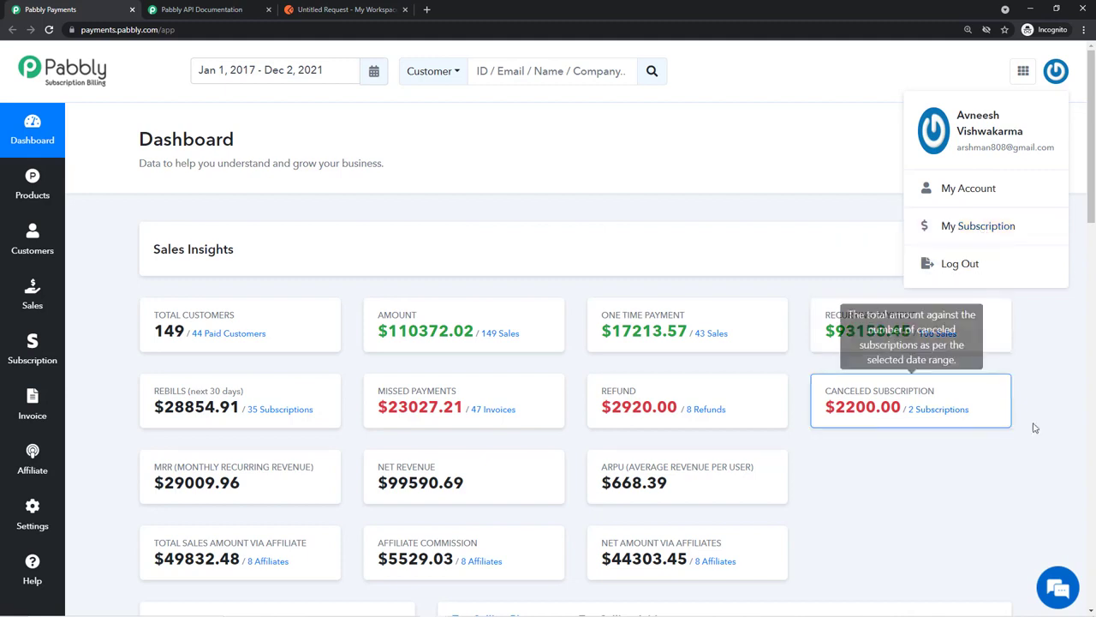
{"action": "left_click", "coordinate": [981, 227]}
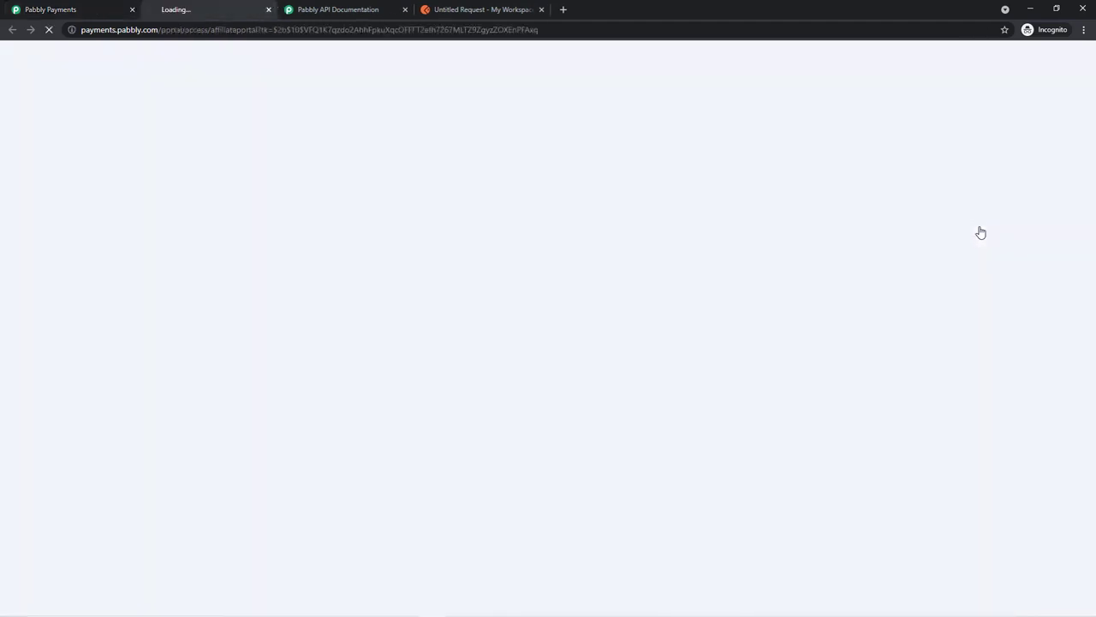
{"action": "left_click", "coordinate": [95, 10]}
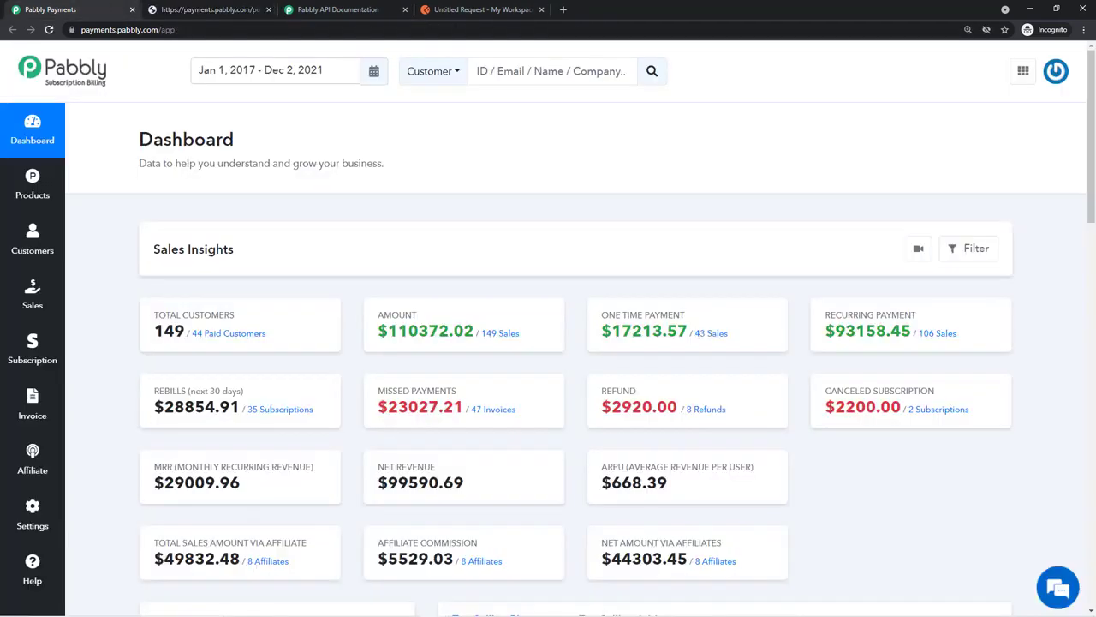
{"action": "left_click", "coordinate": [1056, 71]}
{"action": "left_click", "coordinate": [257, 9]}
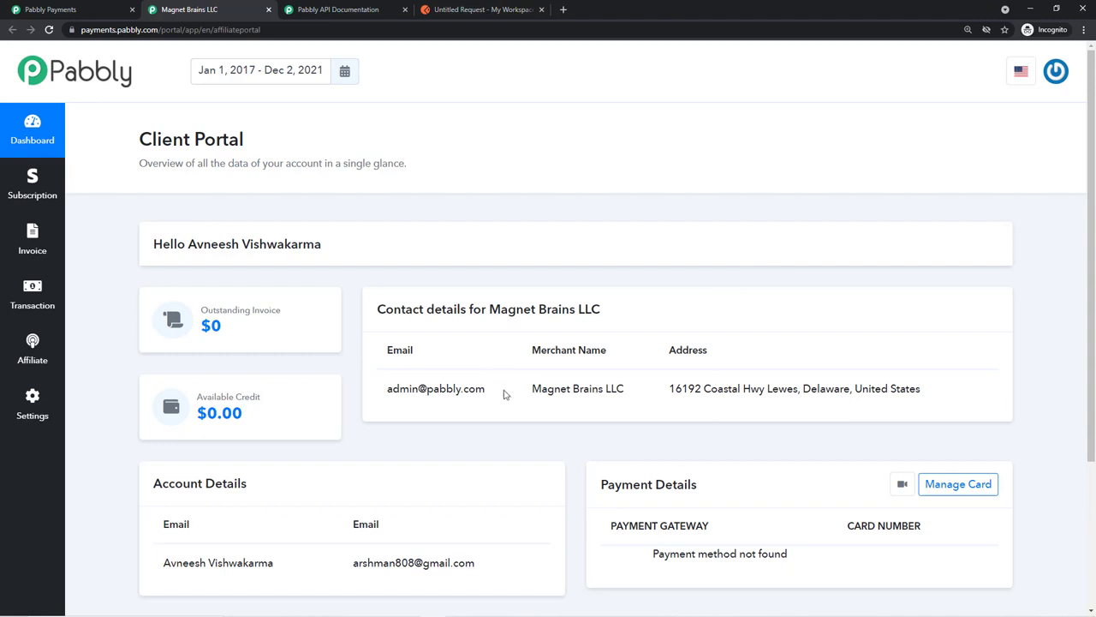
{"action": "double_click", "coordinate": [448, 387]}
{"action": "left_click", "coordinate": [475, 266]}
{"action": "left_click", "coordinate": [268, 10]}
Examine the attributes and authorization requirements of Create Client Portal API Session in the Pabbly API documentation
{"action": "left_click", "coordinate": [203, 12]}
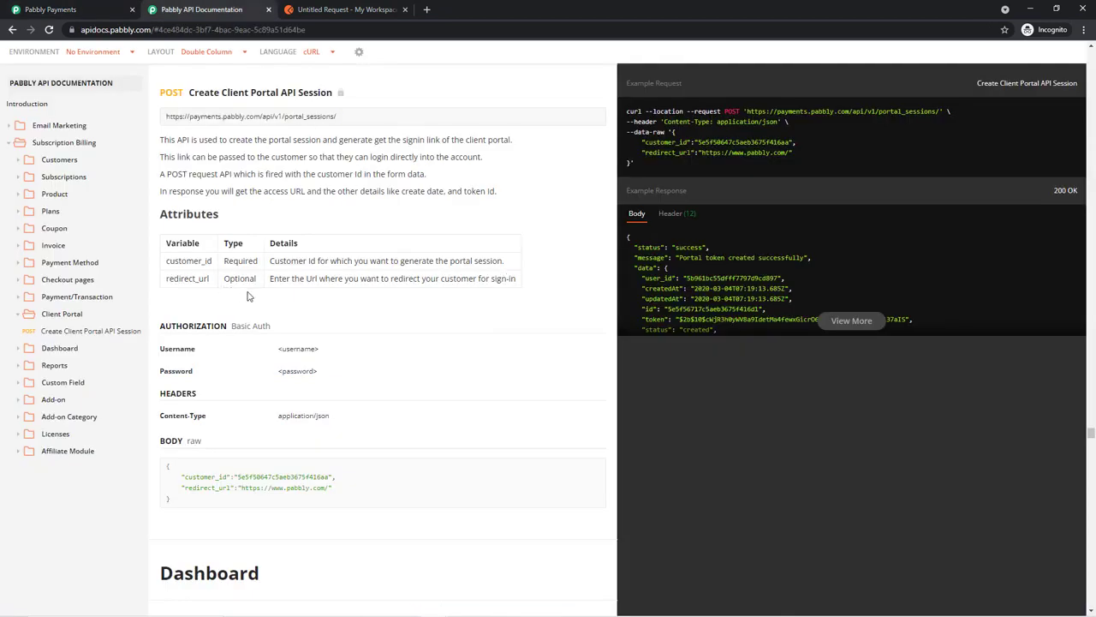
{"action": "scroll", "coordinate": [171, 257], "scroll_direction": "up", "scroll_amount": 2}
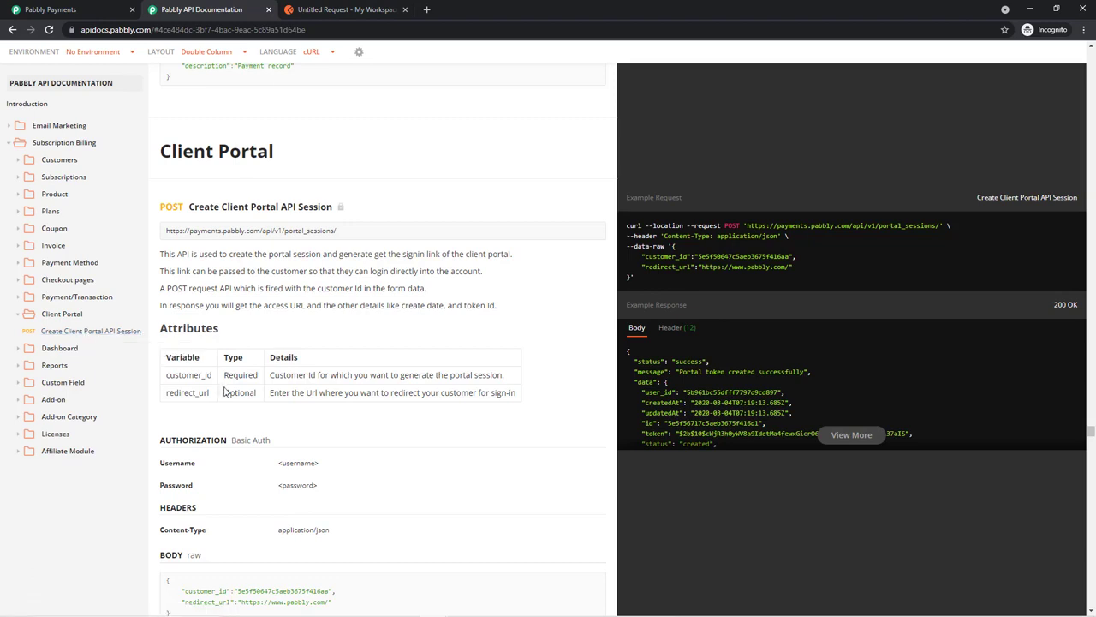
{"action": "left_click", "coordinate": [102, 337]}
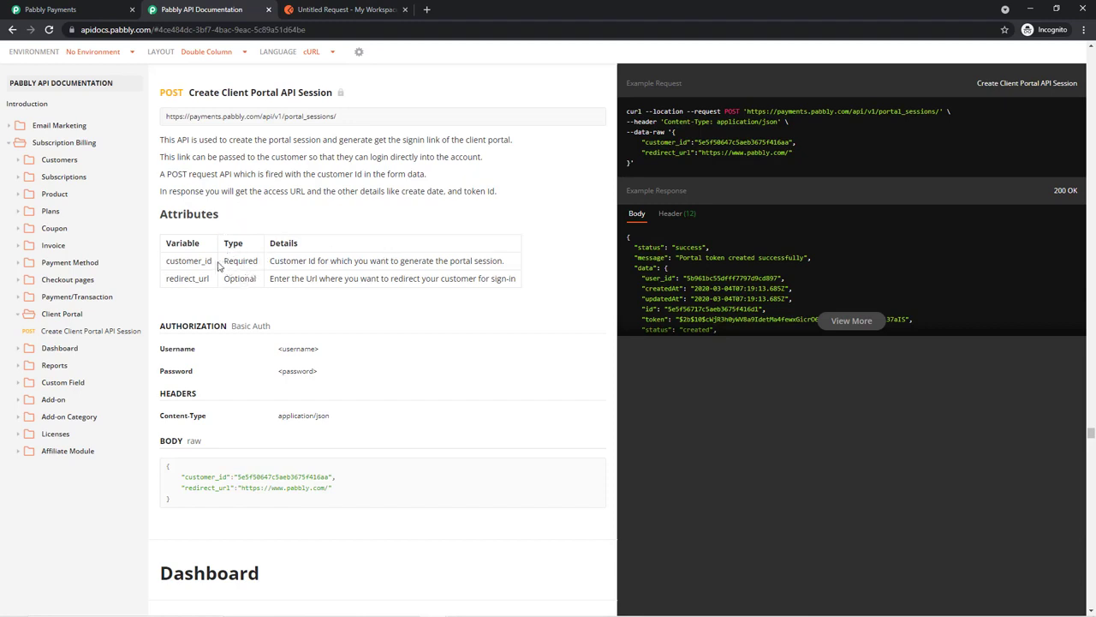
{"action": "left_click_drag", "start_coordinate": [217, 267], "coordinate": [168, 262]}
{"action": "left_click_drag", "start_coordinate": [323, 374], "coordinate": [225, 336]}
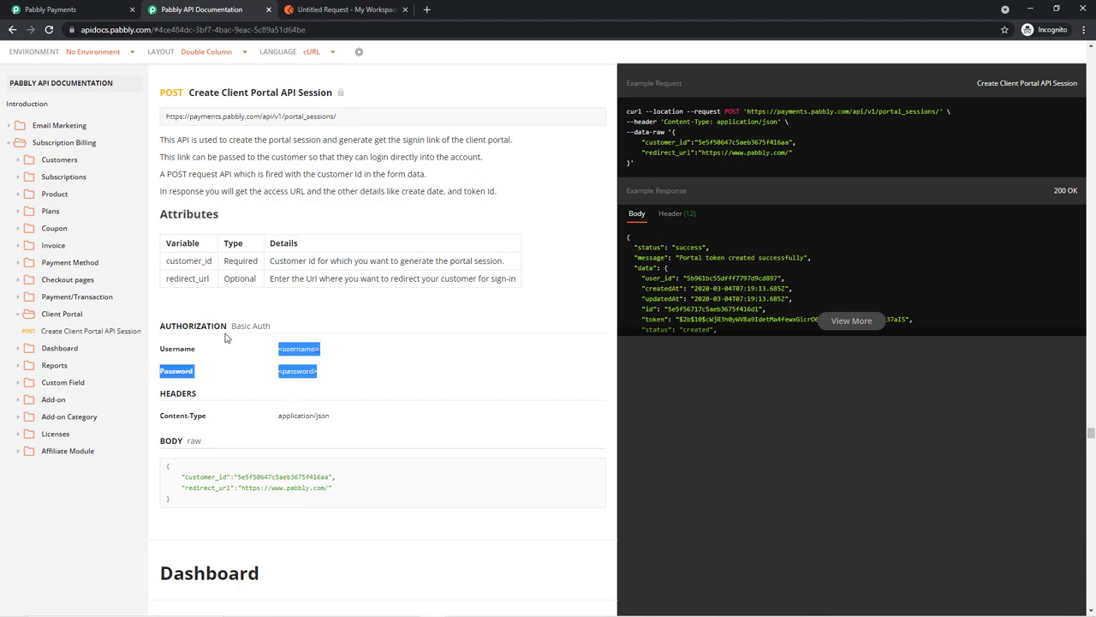
{"action": "left_click", "coordinate": [247, 332]}
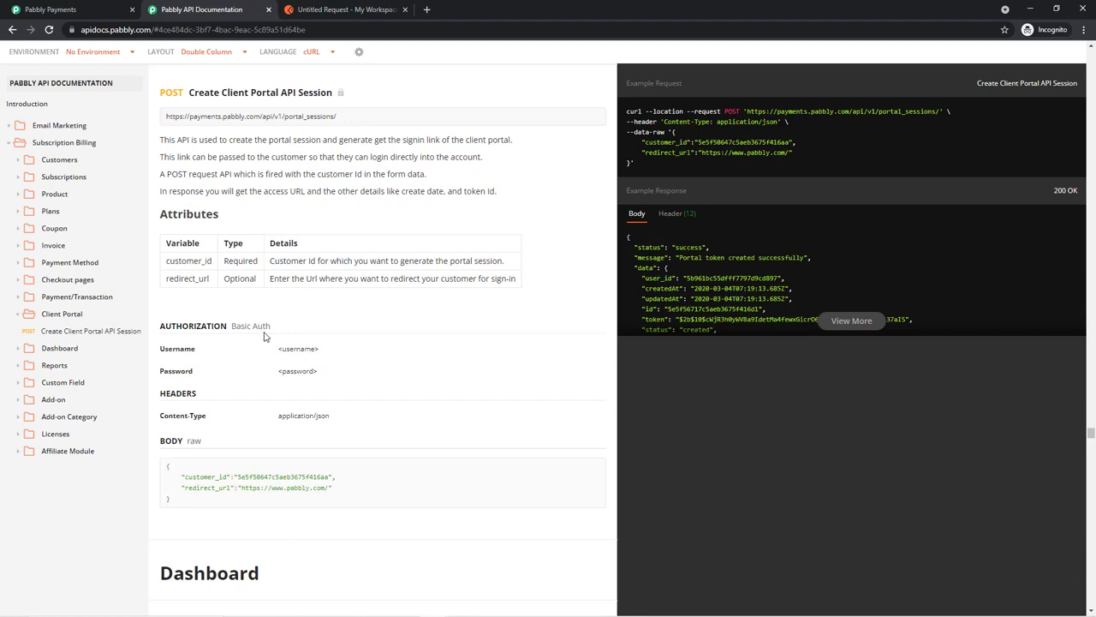
{"action": "scroll", "coordinate": [264, 337], "scroll_direction": "up", "scroll_amount": 1}
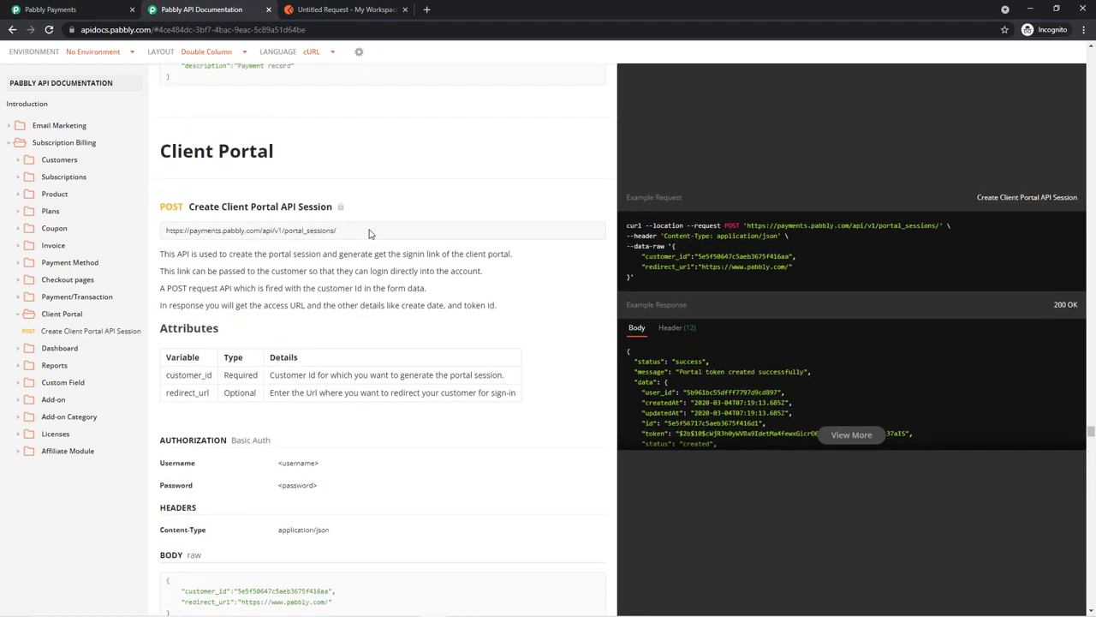
{"action": "left_click_drag", "start_coordinate": [369, 233], "coordinate": [165, 233]}
{"action": "key", "text": "ctrl+c"}
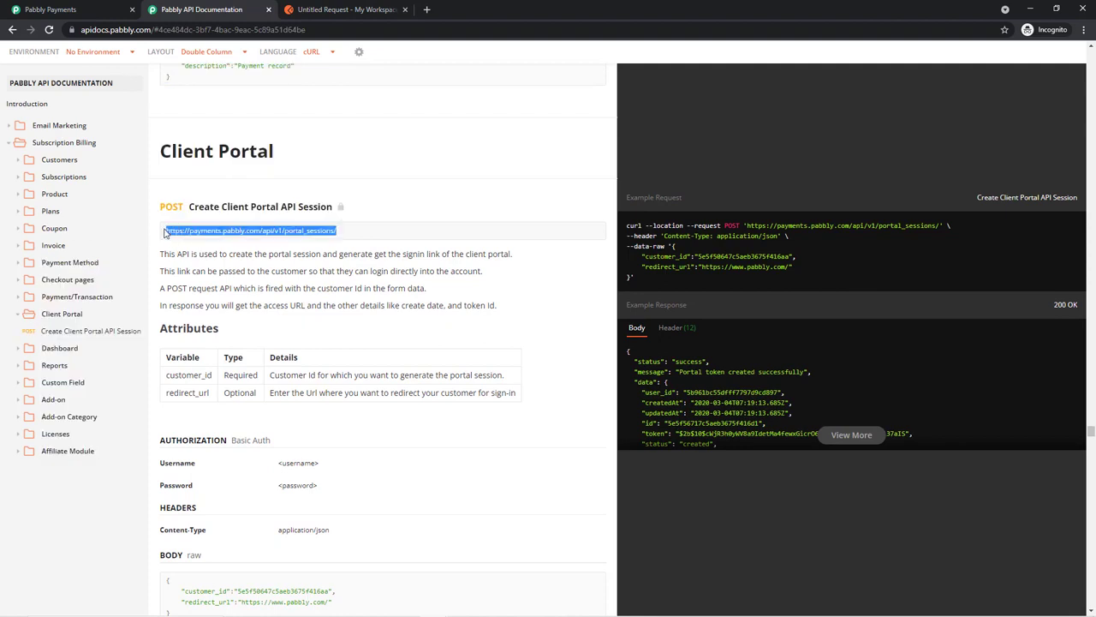
{"action": "left_click", "coordinate": [371, 7]}
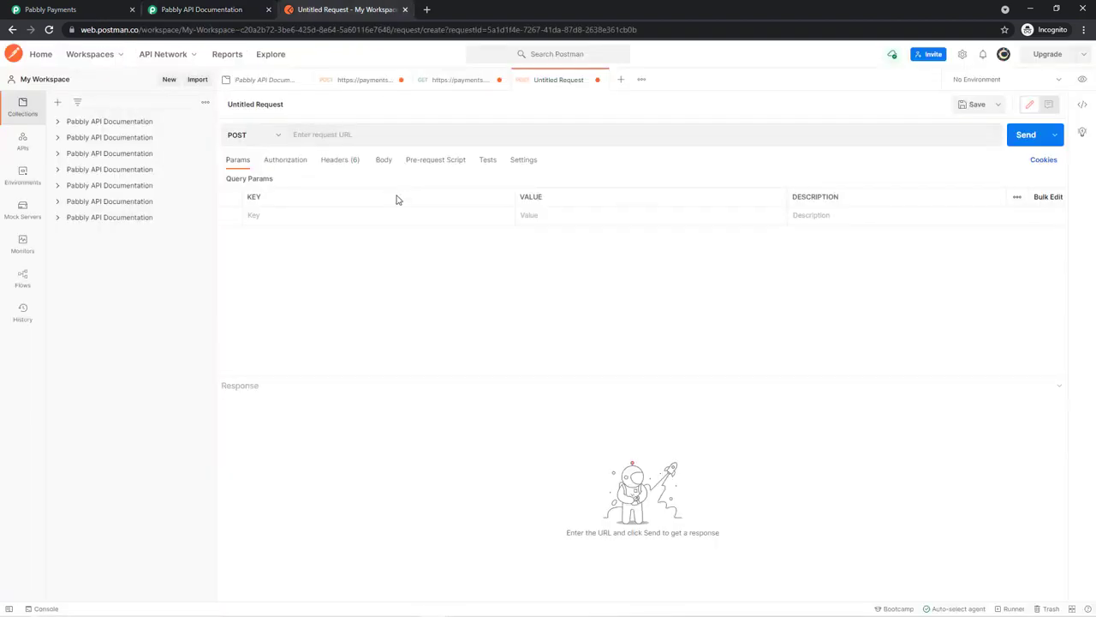
{"action": "left_click", "coordinate": [379, 135]}
{"action": "key", "text": "ctrl+v"}
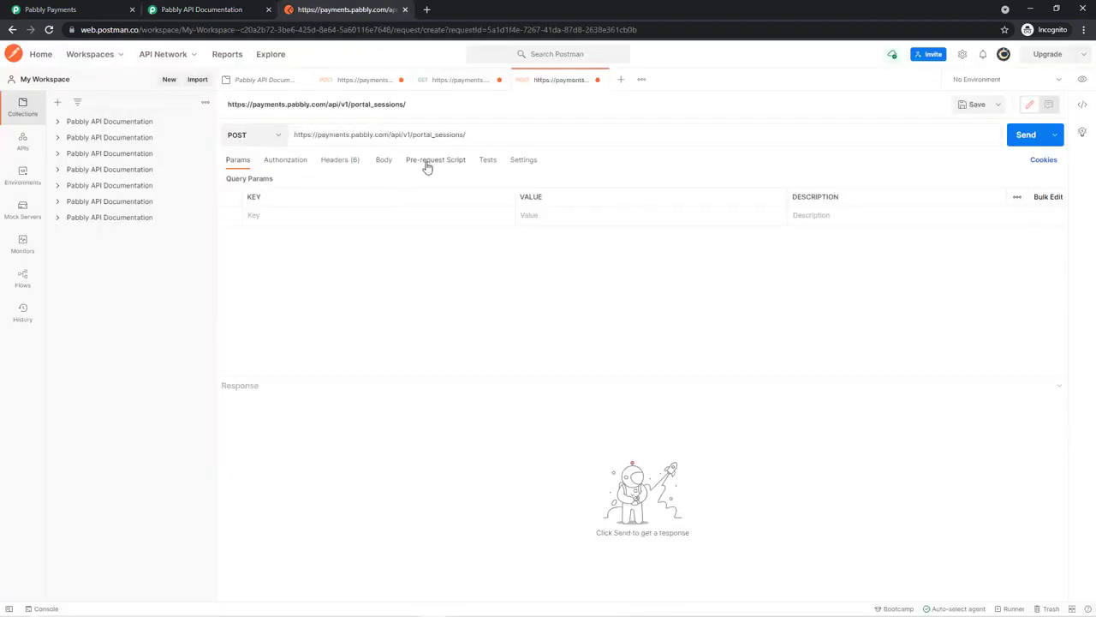
{"action": "left_click", "coordinate": [259, 9]}
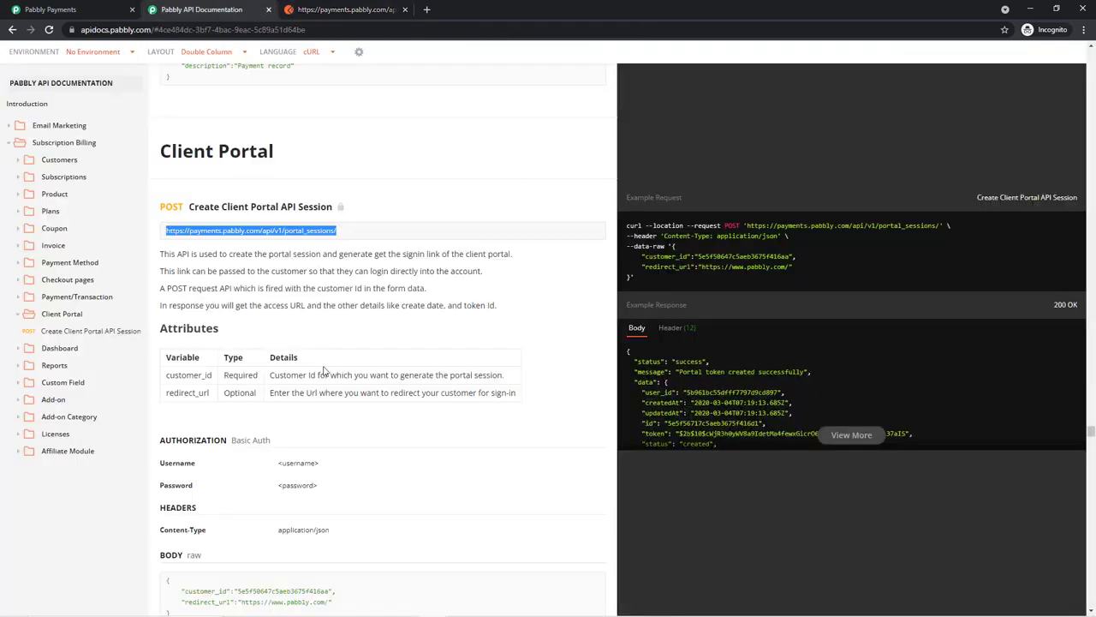
{"action": "left_click_drag", "start_coordinate": [213, 377], "coordinate": [158, 378]}
{"action": "key", "text": "ctrl+c"}
{"action": "left_click", "coordinate": [175, 382]}
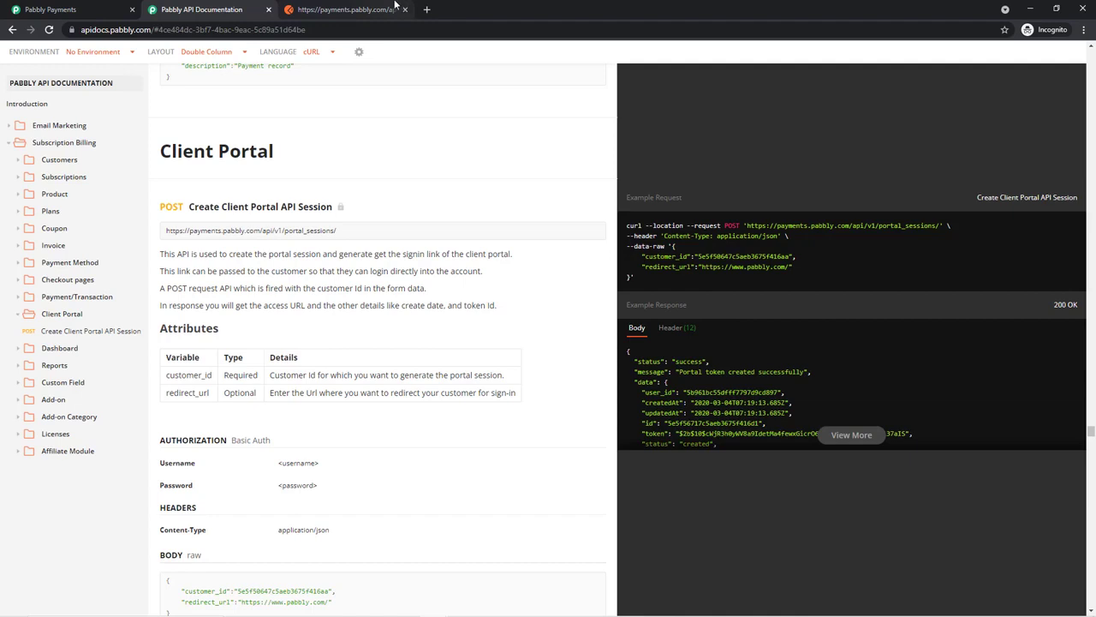
{"action": "left_click", "coordinate": [395, 7]}
{"action": "left_click", "coordinate": [248, 9]}
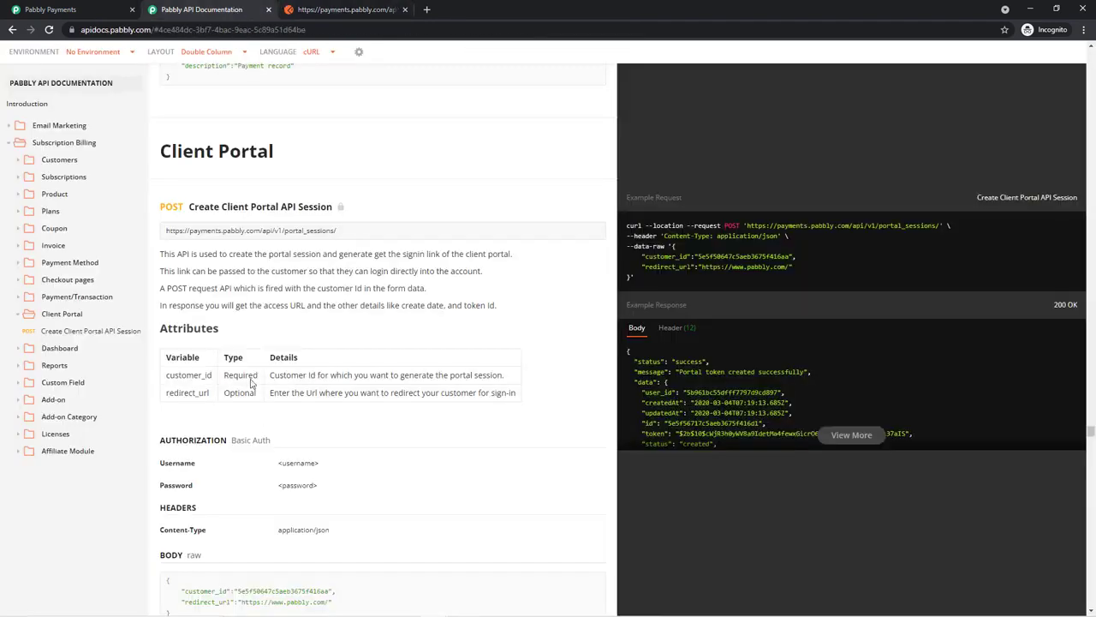
{"action": "left_click", "coordinate": [346, 9]}
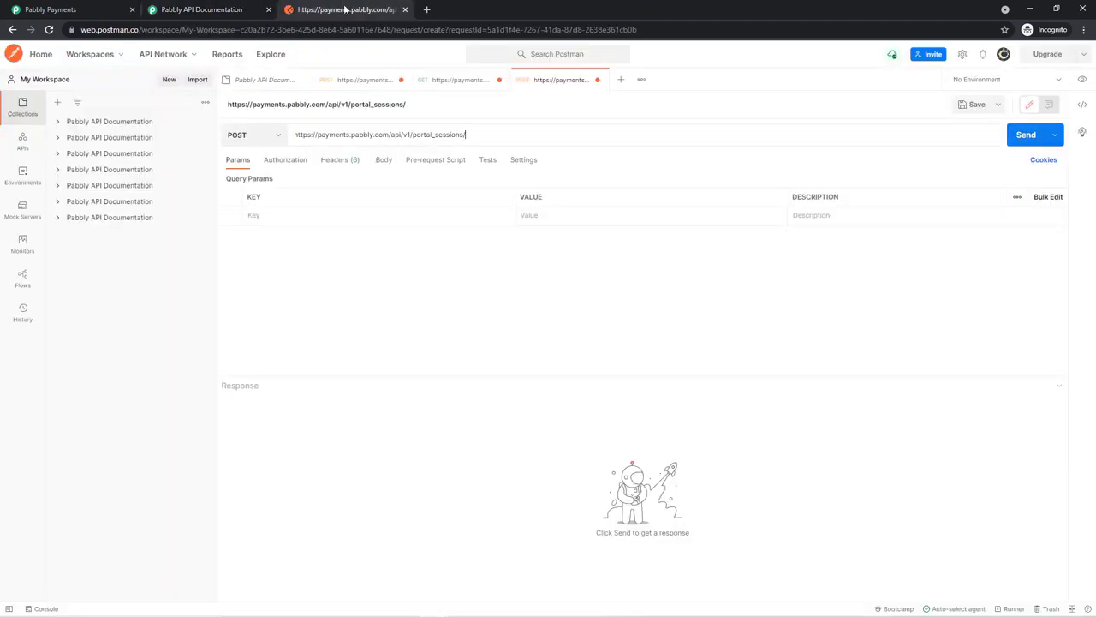
Add a query parameter with the key customer_id to the portal sessions request
{"action": "left_click", "coordinate": [351, 219]}
{"action": "key", "text": "ctrl+v"}
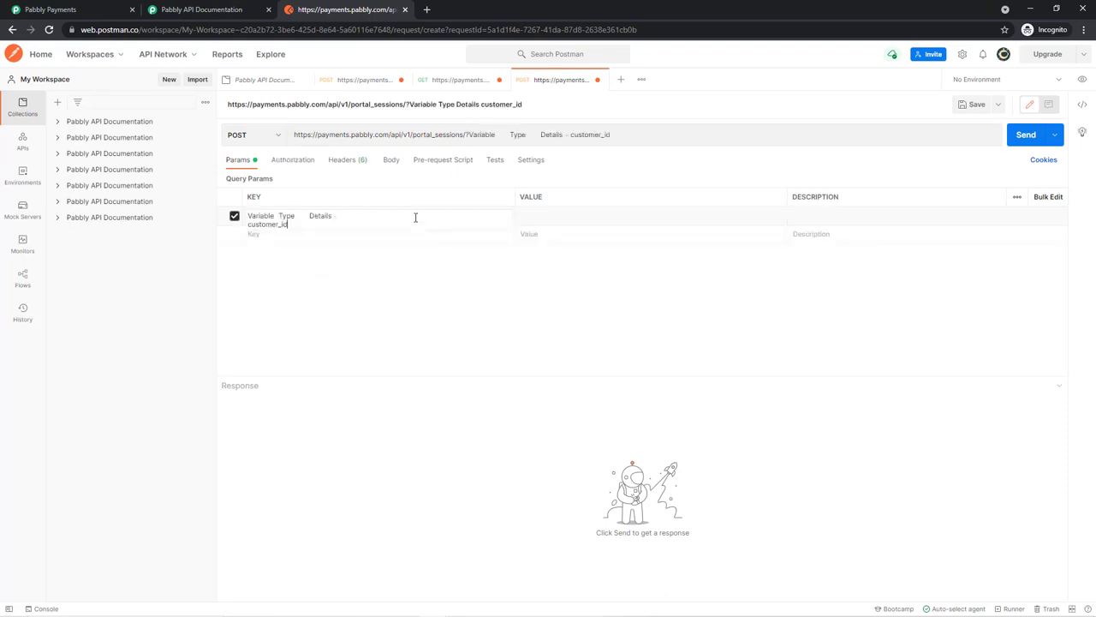
{"action": "key", "text": "ctrl+z"}
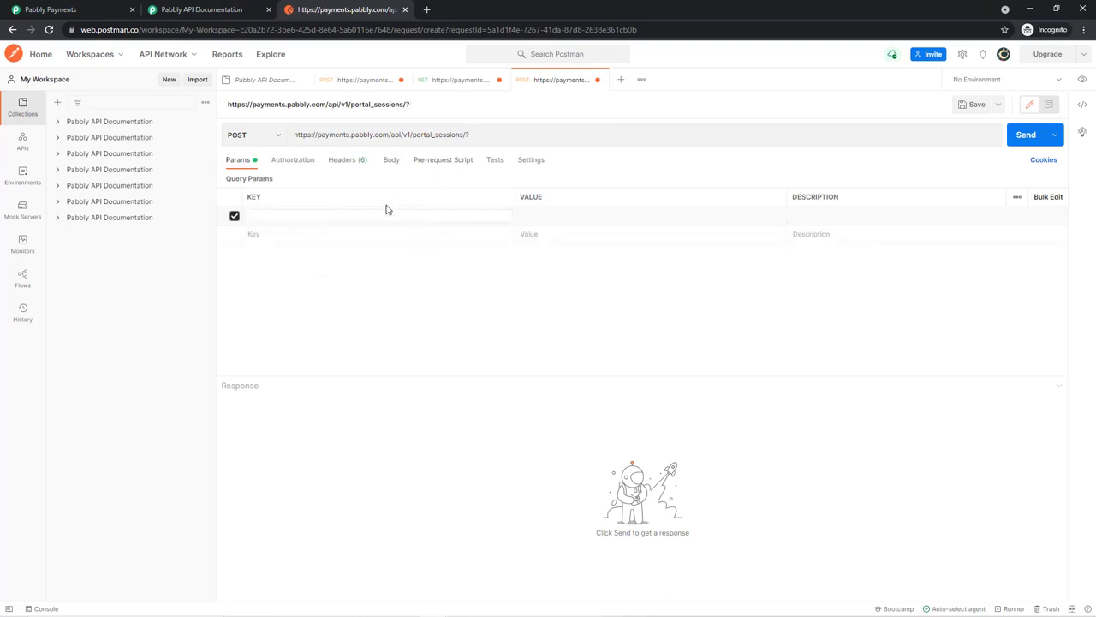
{"action": "type", "text": "customer_id"}
Switch to Pabbly Subscription Billing and open the details of the customer dated Nov 18, 2021
{"action": "left_click", "coordinate": [39, 8]}
{"action": "left_click", "coordinate": [37, 254]}
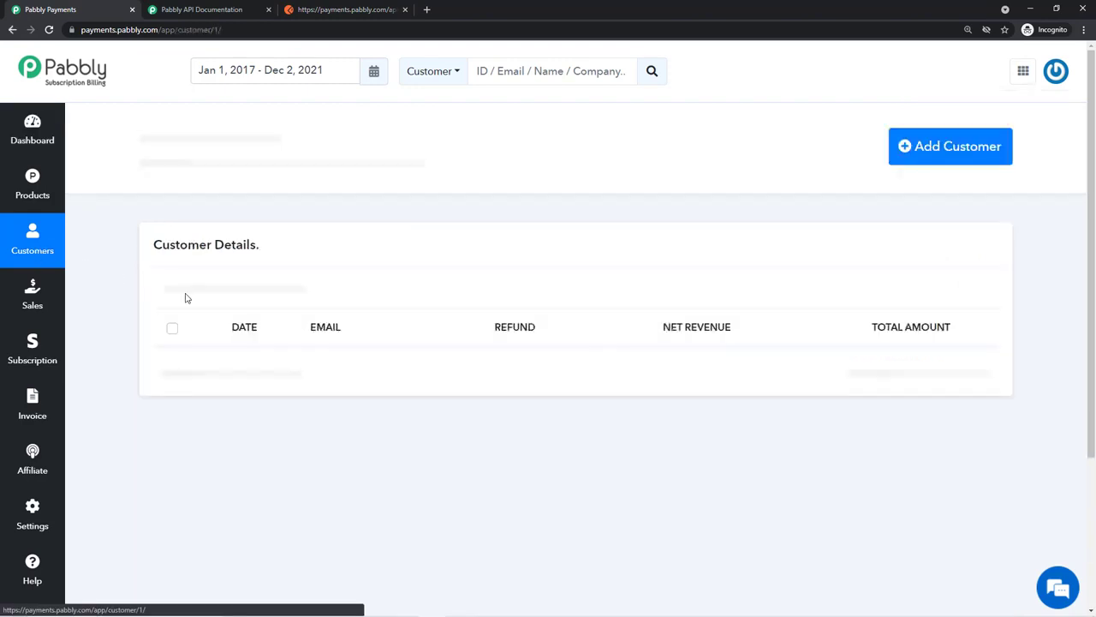
{"action": "scroll", "coordinate": [479, 334], "scroll_direction": "down", "scroll_amount": 2}
{"action": "scroll", "coordinate": [464, 323], "scroll_direction": "down", "scroll_amount": 4}
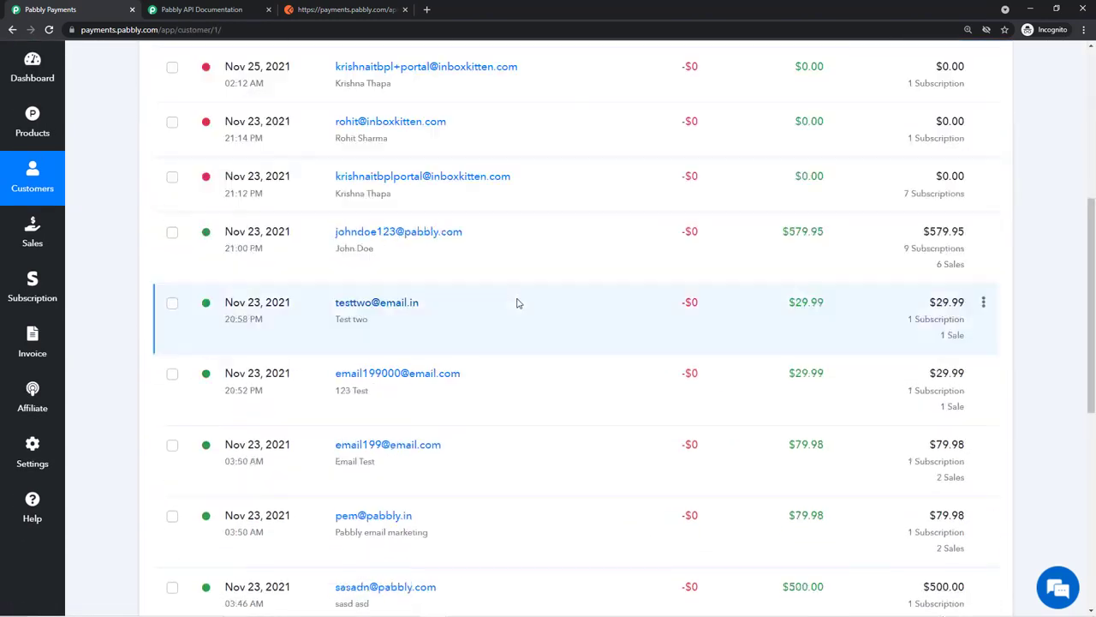
{"action": "scroll", "coordinate": [381, 390], "scroll_direction": "down", "scroll_amount": 3}
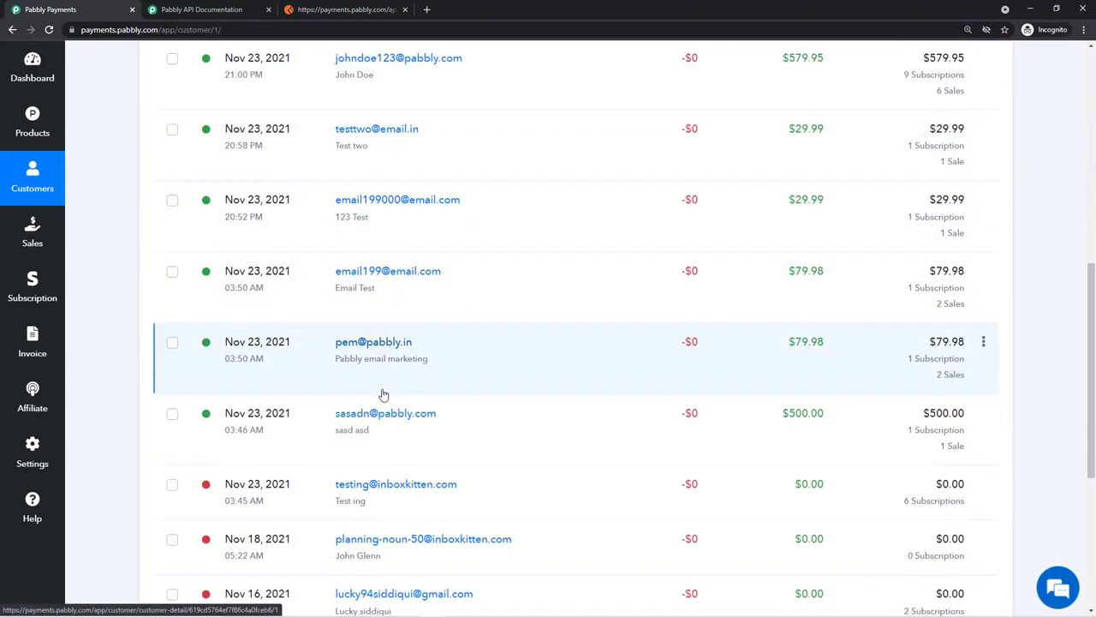
{"action": "scroll", "coordinate": [397, 336], "scroll_direction": "down", "scroll_amount": 2}
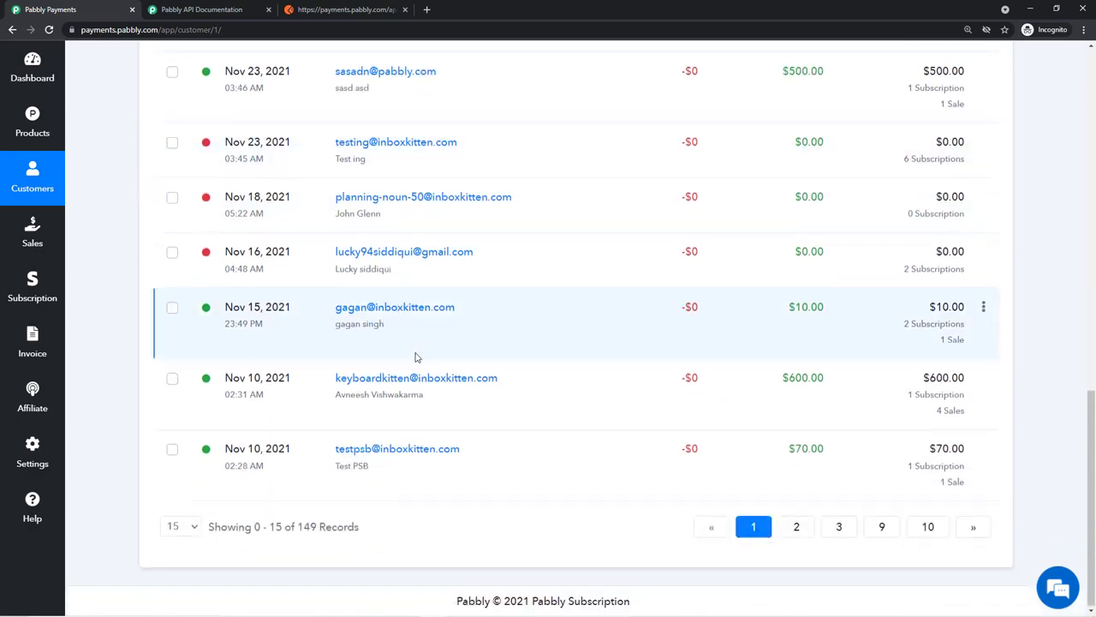
{"action": "left_click", "coordinate": [440, 203]}
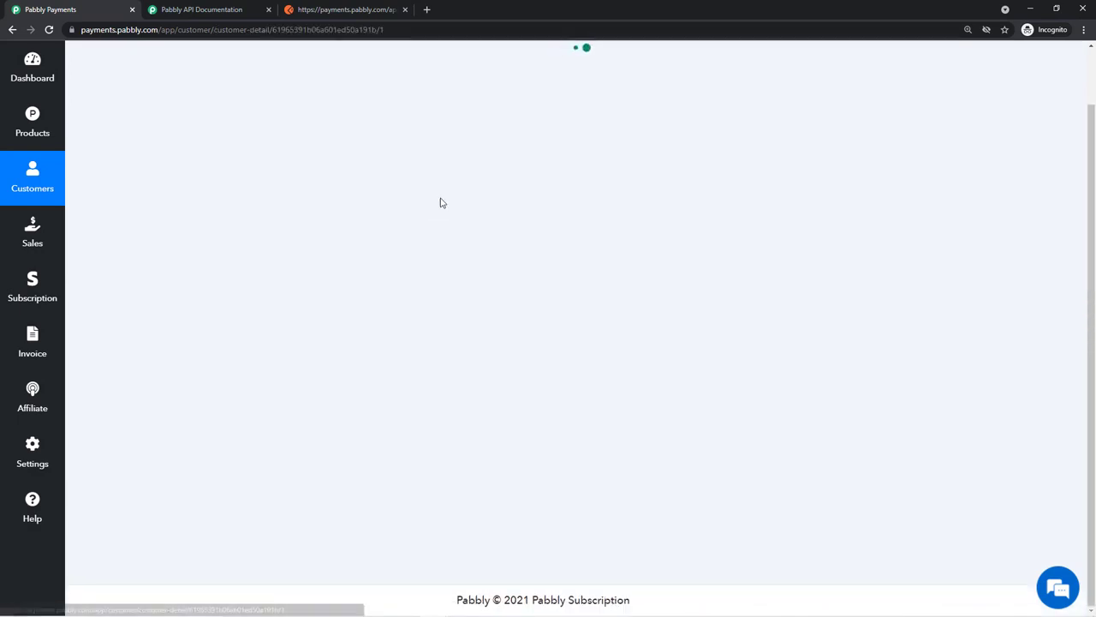
{"action": "scroll", "coordinate": [701, 390], "scroll_direction": "up", "scroll_amount": 6}
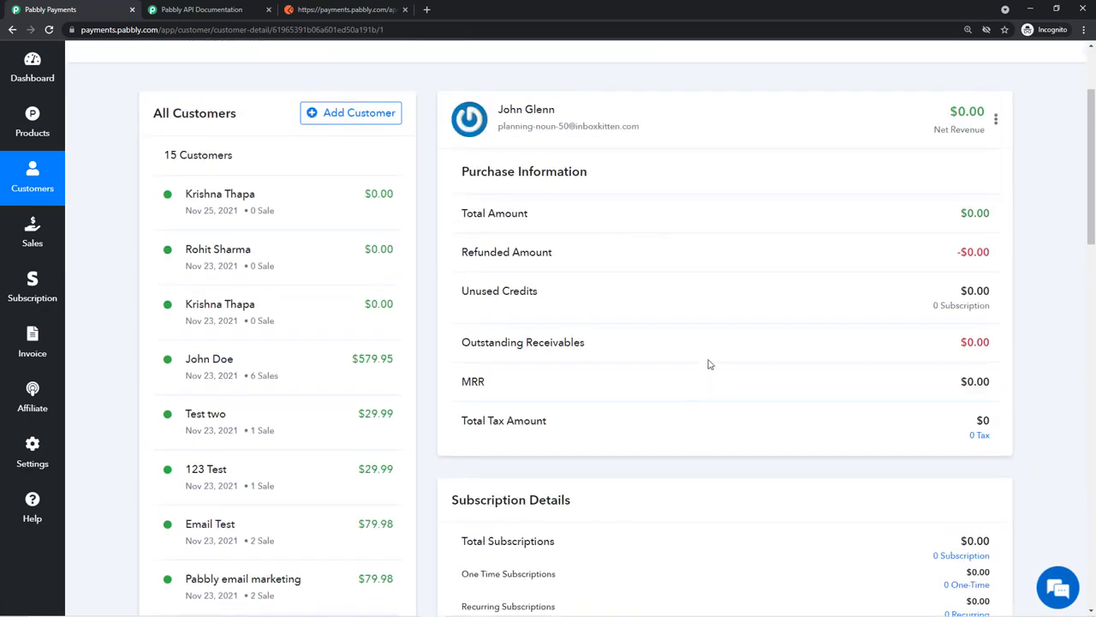
Return to the customer list and reopen the same customer's details
{"action": "left_click", "coordinate": [33, 178]}
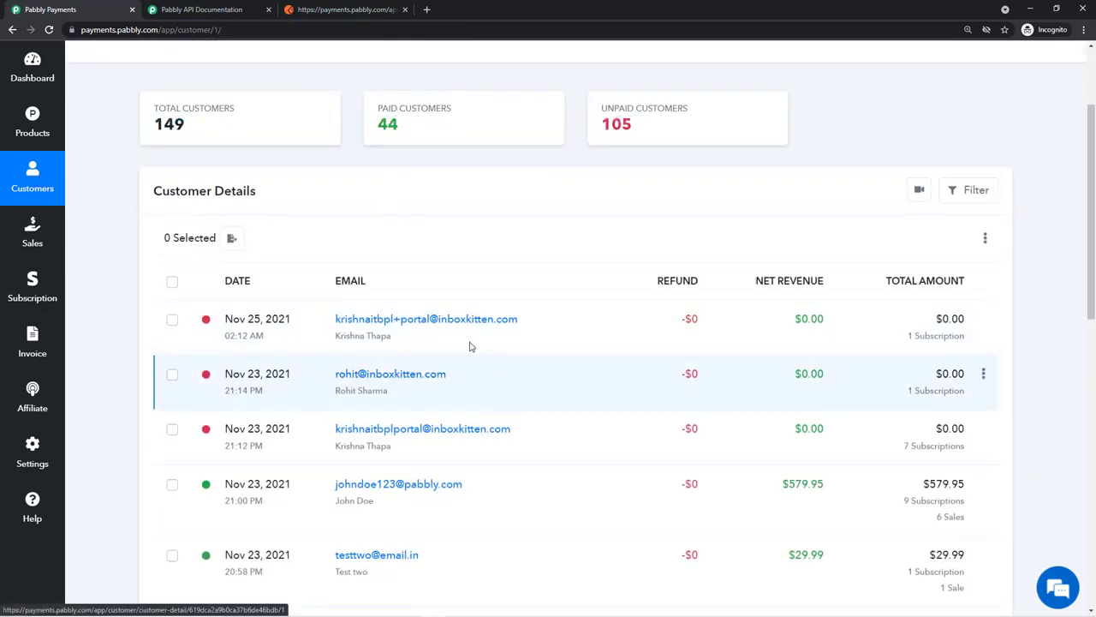
{"action": "scroll", "coordinate": [415, 393], "scroll_direction": "down", "scroll_amount": 3}
{"action": "scroll", "coordinate": [414, 394], "scroll_direction": "down", "scroll_amount": 4}
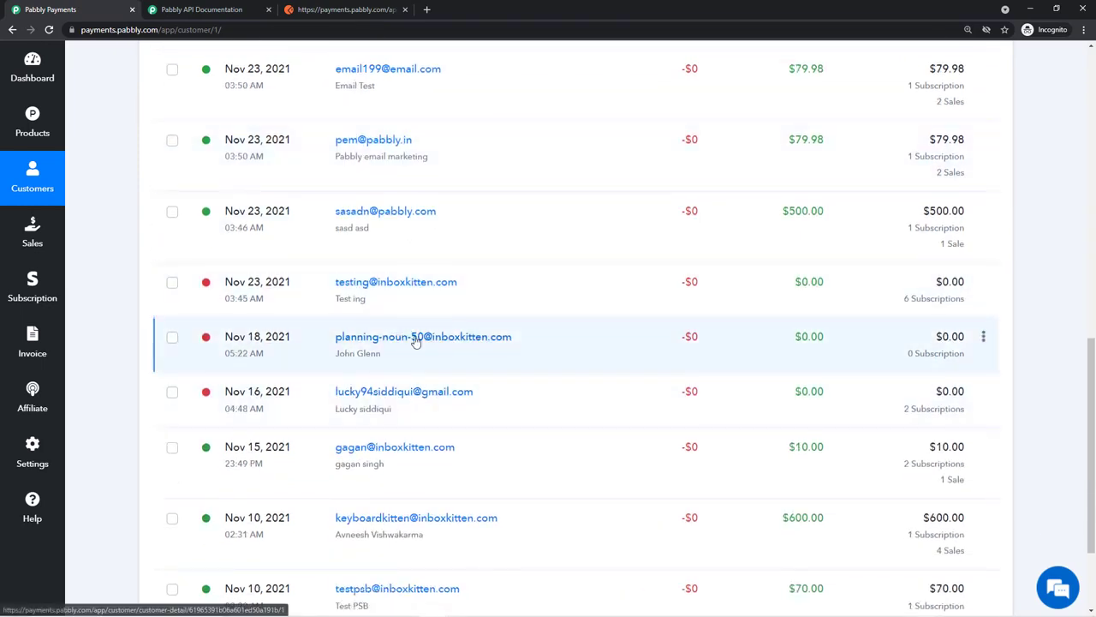
{"action": "left_click", "coordinate": [417, 338]}
Copy the customer ID from the Customer Details section and paste it as the customer_id parameter's value in Postman
{"action": "scroll", "coordinate": [651, 445], "scroll_direction": "up", "scroll_amount": 4}
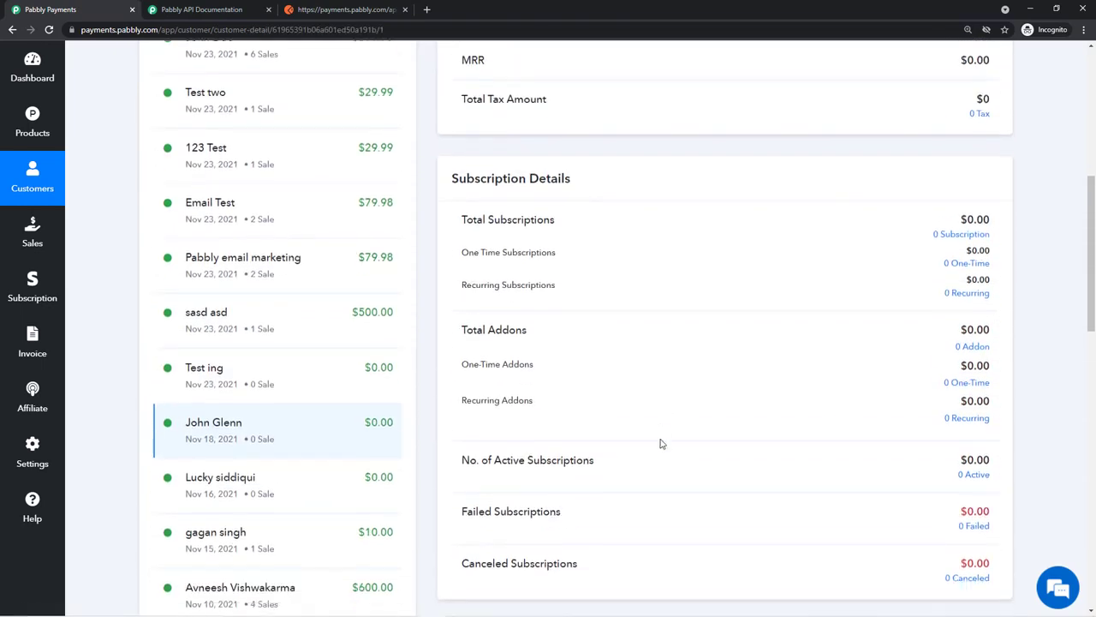
{"action": "scroll", "coordinate": [660, 444], "scroll_direction": "down", "scroll_amount": 5}
{"action": "mouse_move", "coordinate": [865, 484]}
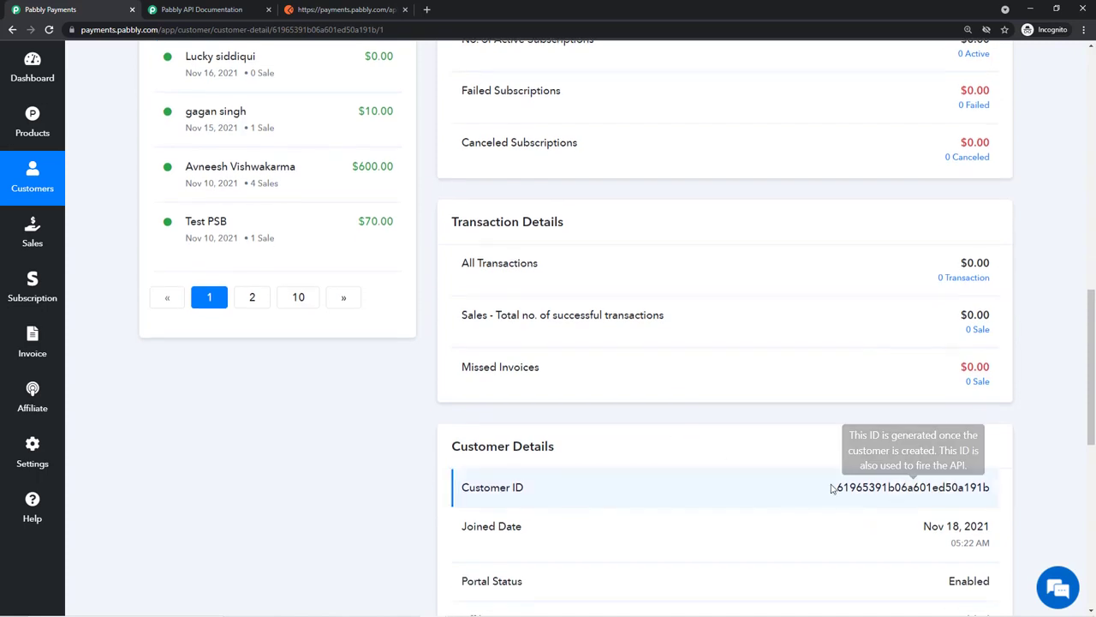
{"action": "left_click_drag", "start_coordinate": [831, 486], "coordinate": [996, 490]}
{"action": "key", "text": "ctrl+c"}
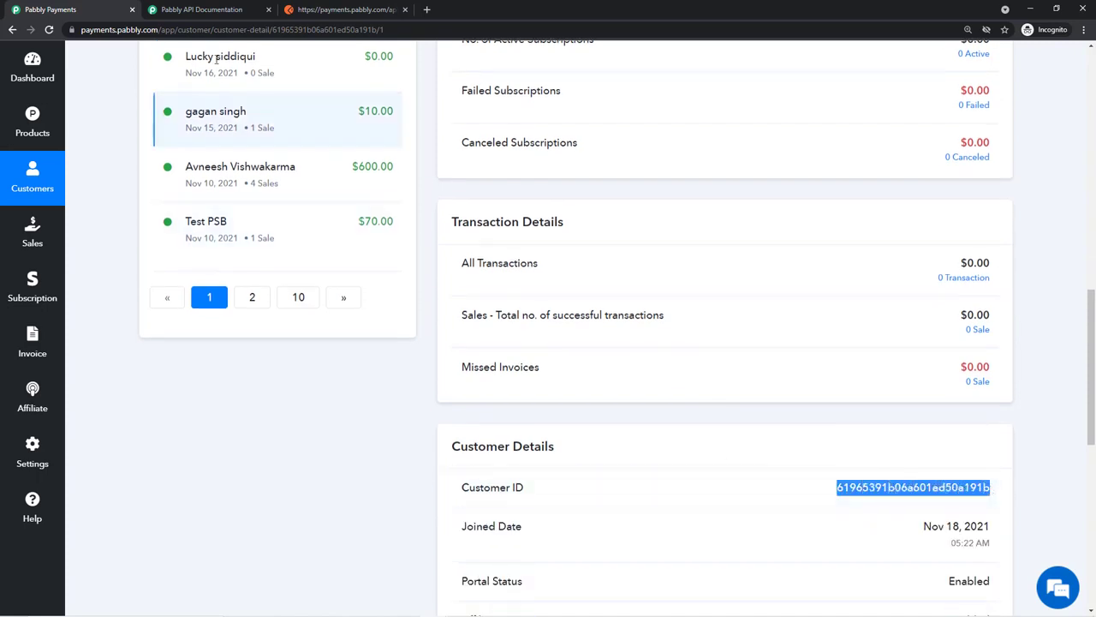
{"action": "left_click", "coordinate": [330, 8]}
{"action": "left_click", "coordinate": [539, 219]}
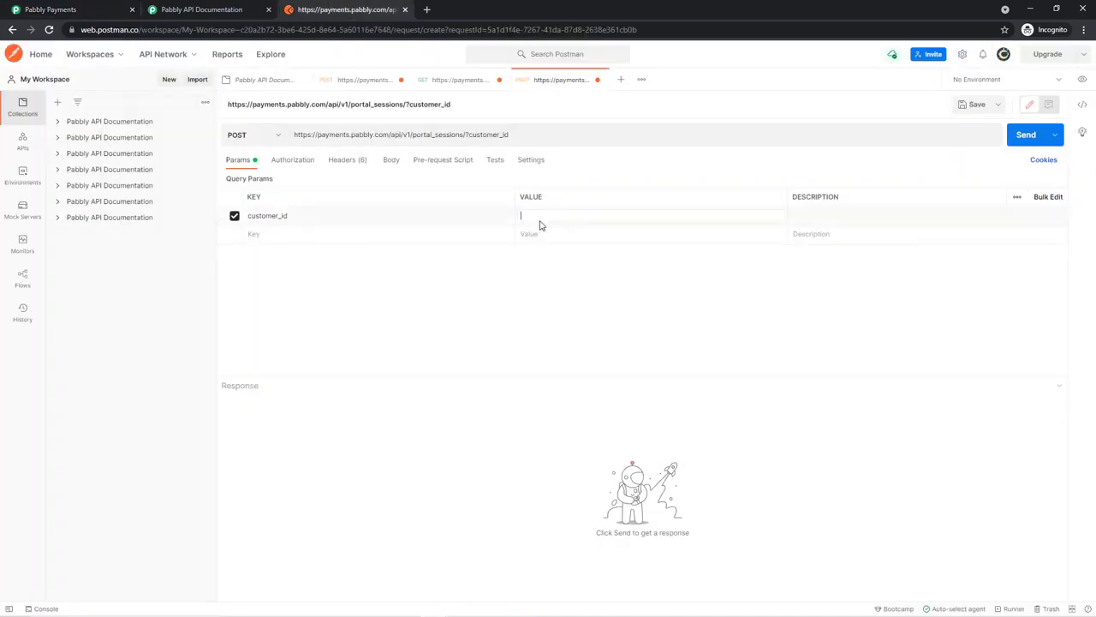
{"action": "key", "text": "ctrl+v"}
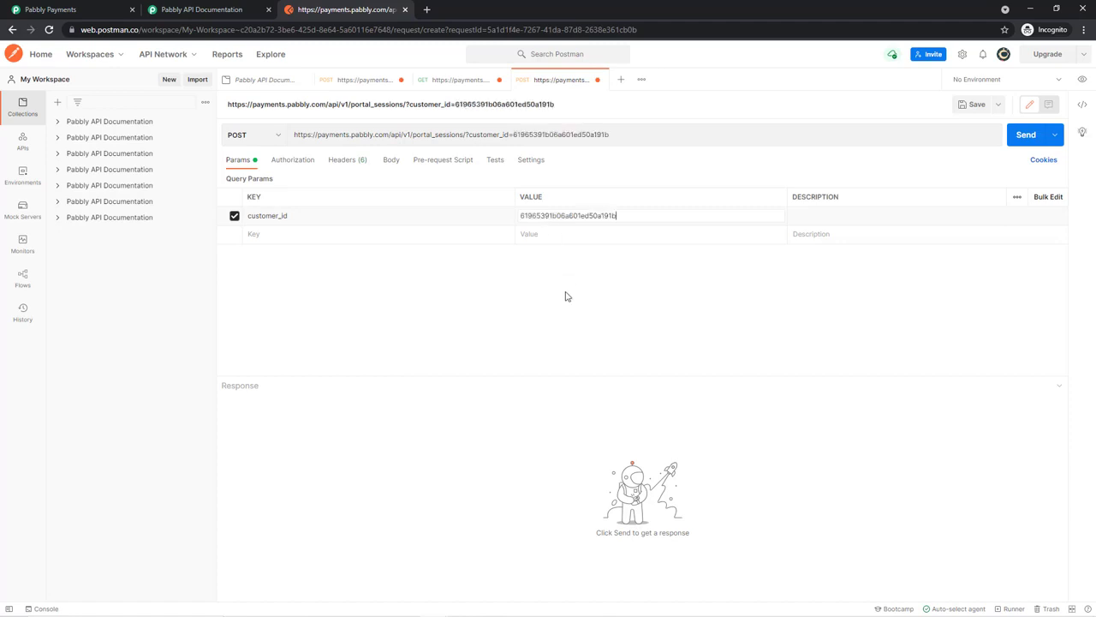
Check the authorization method in the Pabbly API documentation and set the Postman request's authorization type to Basic Auth
{"action": "left_click", "coordinate": [297, 165]}
{"action": "left_click", "coordinate": [191, 9]}
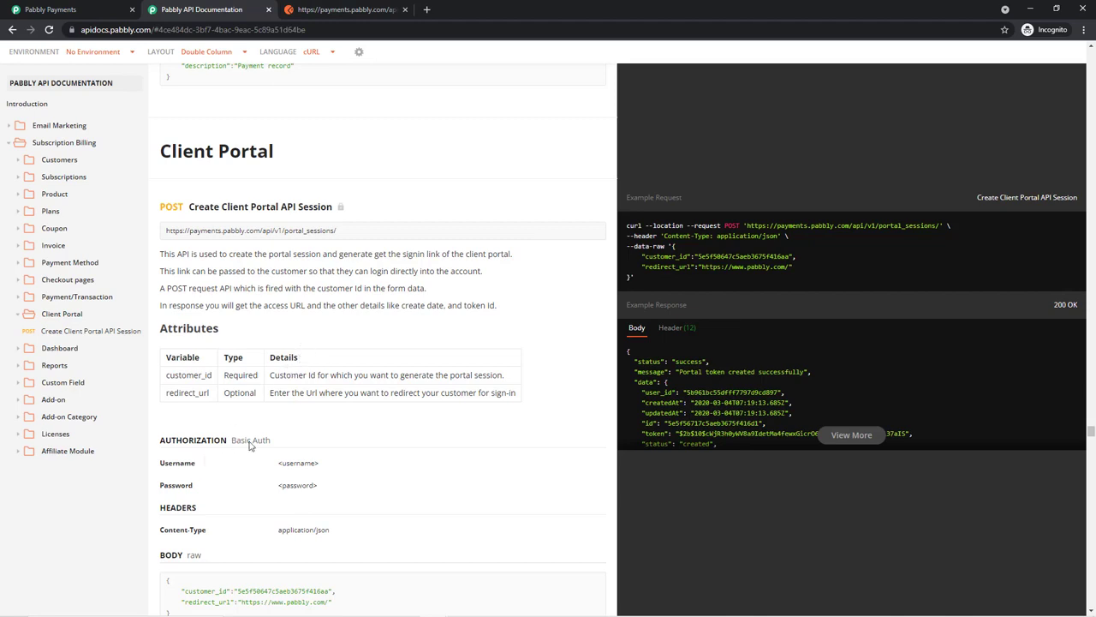
{"action": "left_click", "coordinate": [342, 10]}
{"action": "left_click", "coordinate": [405, 192]}
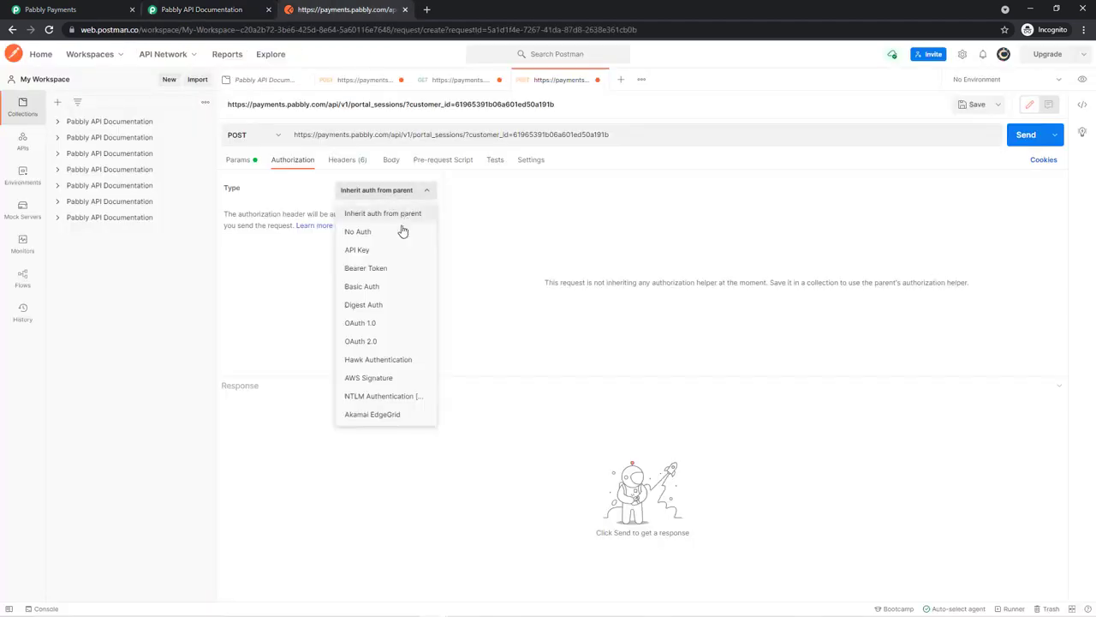
{"action": "left_click", "coordinate": [359, 286]}
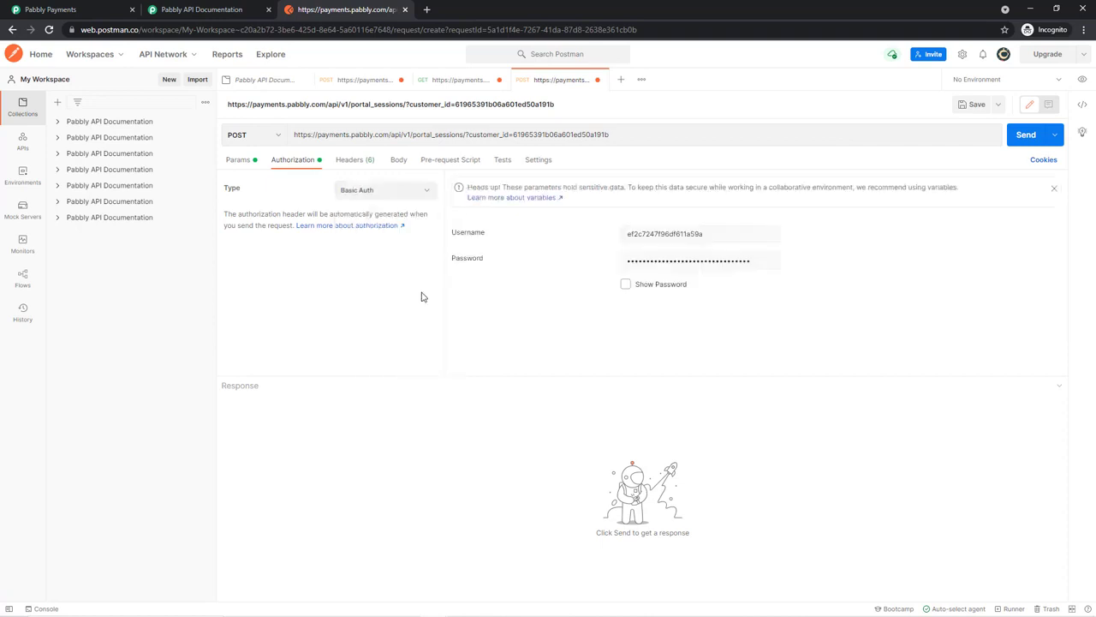
Switch to Pabbly Subscription Billing and open the API Settings page of the account settings
{"action": "left_click", "coordinate": [731, 234]}
{"action": "left_click", "coordinate": [81, 9]}
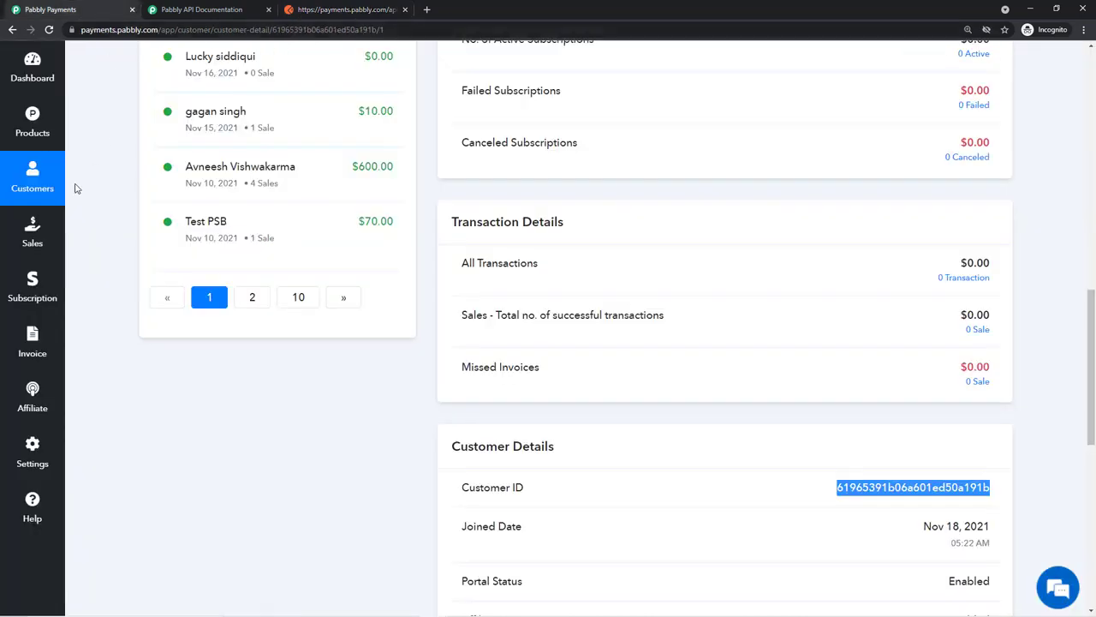
{"action": "left_click", "coordinate": [34, 441]}
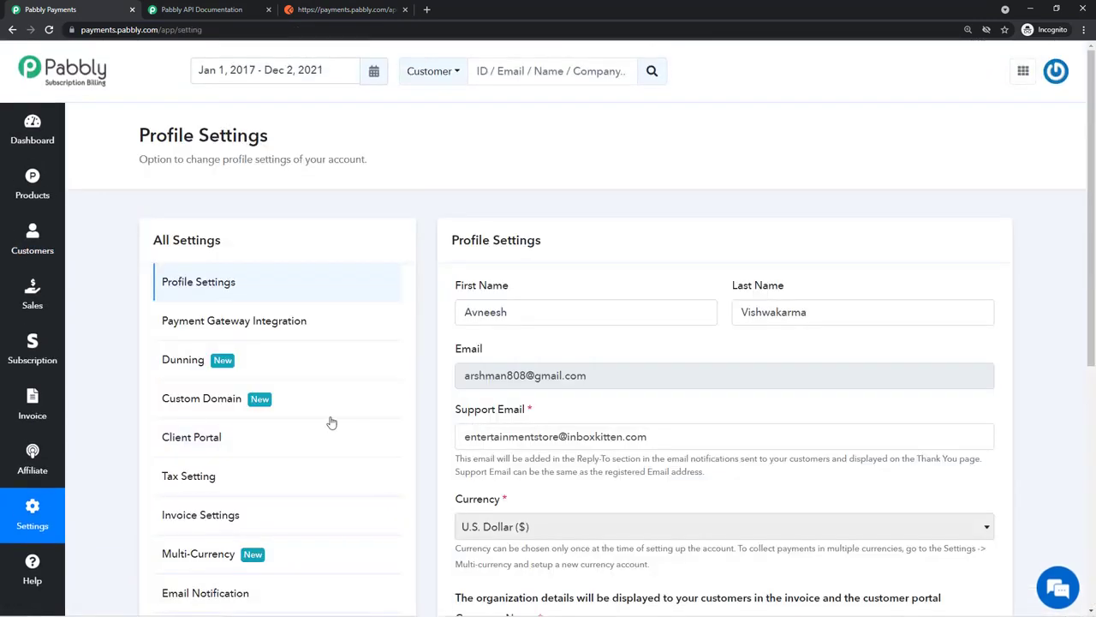
{"action": "scroll", "coordinate": [332, 423], "scroll_direction": "down", "scroll_amount": 3}
{"action": "left_click", "coordinate": [279, 225]}
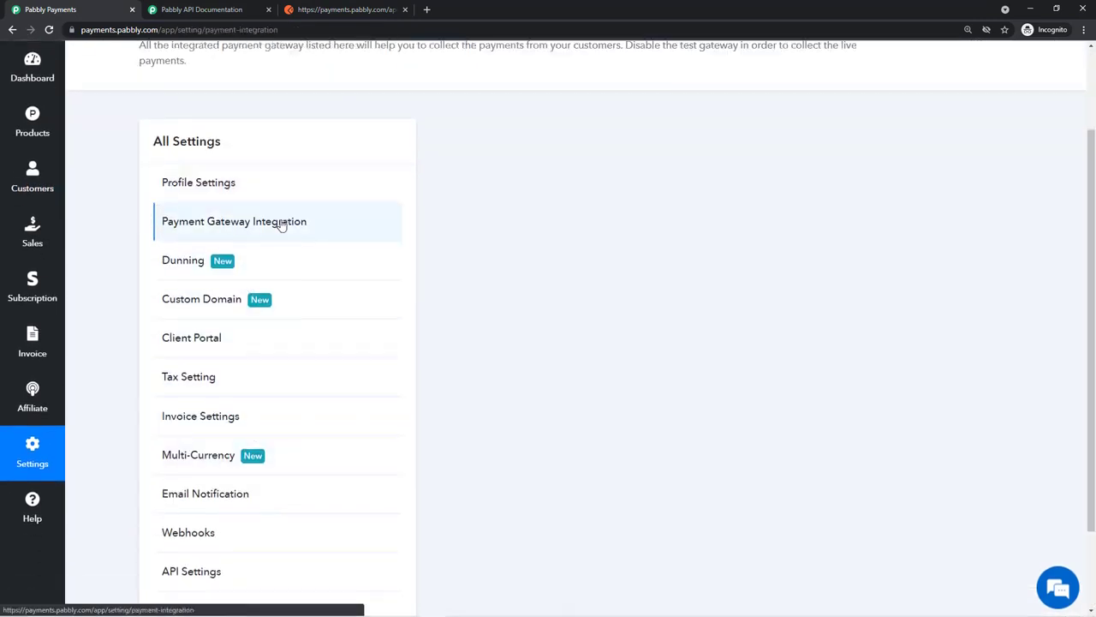
{"action": "scroll", "coordinate": [214, 411], "scroll_direction": "down", "scroll_amount": 1}
{"action": "left_click", "coordinate": [214, 522]}
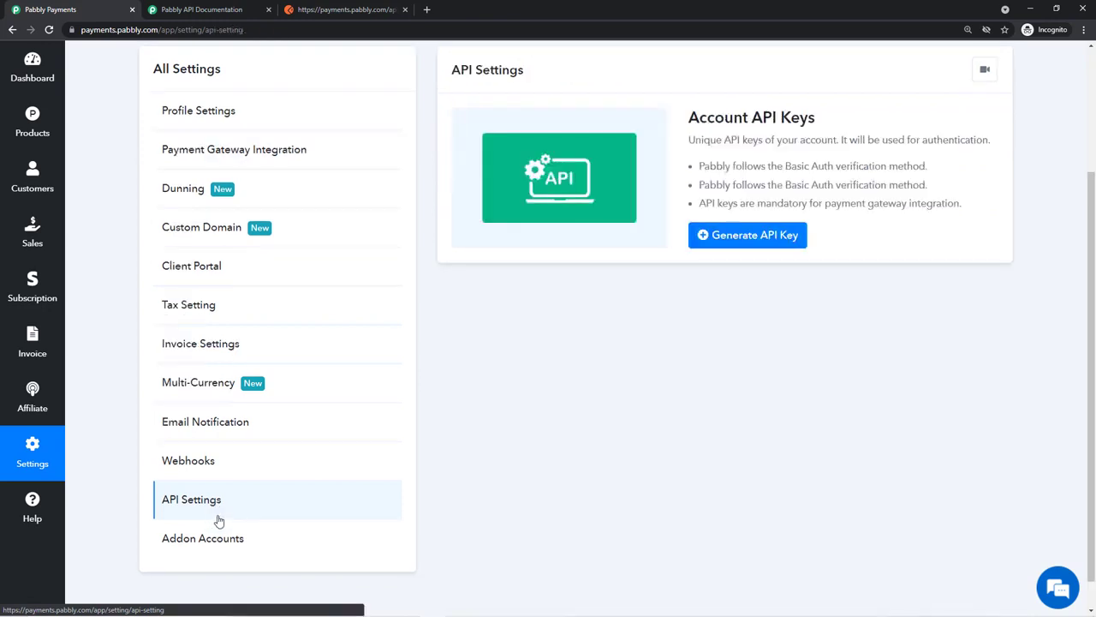
Copy the API key from API Settings and paste it over the Basic Auth username in Postman
{"action": "scroll", "coordinate": [710, 367], "scroll_direction": "up", "scroll_amount": 2}
{"action": "left_click_drag", "start_coordinate": [867, 228], "coordinate": [1001, 225]}
{"action": "left_click", "coordinate": [346, 10]}
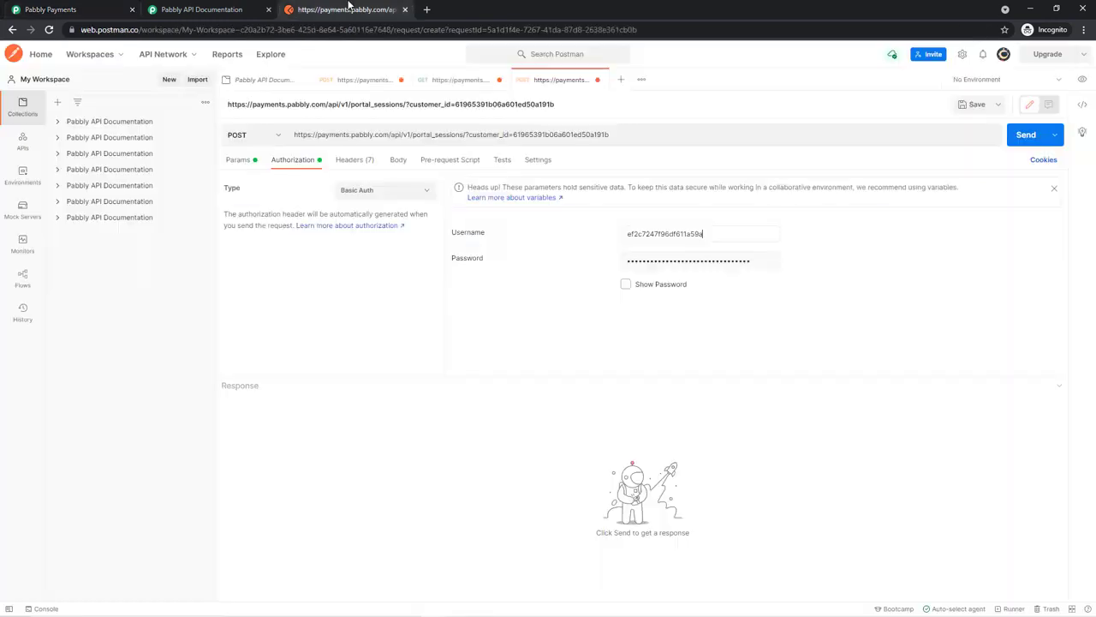
{"action": "double_click", "coordinate": [685, 233]}
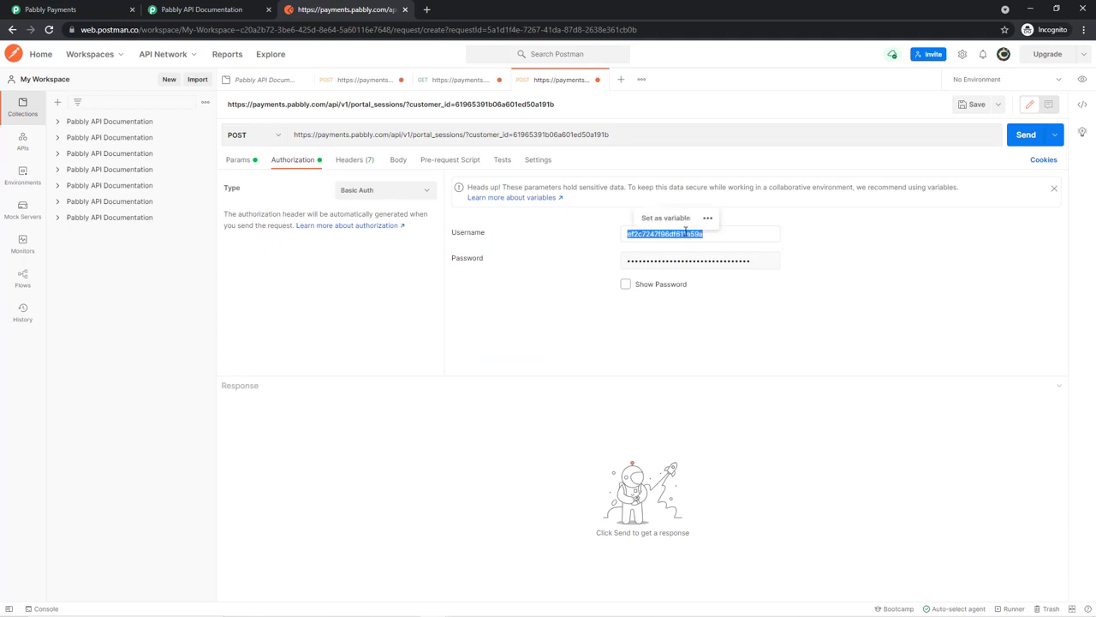
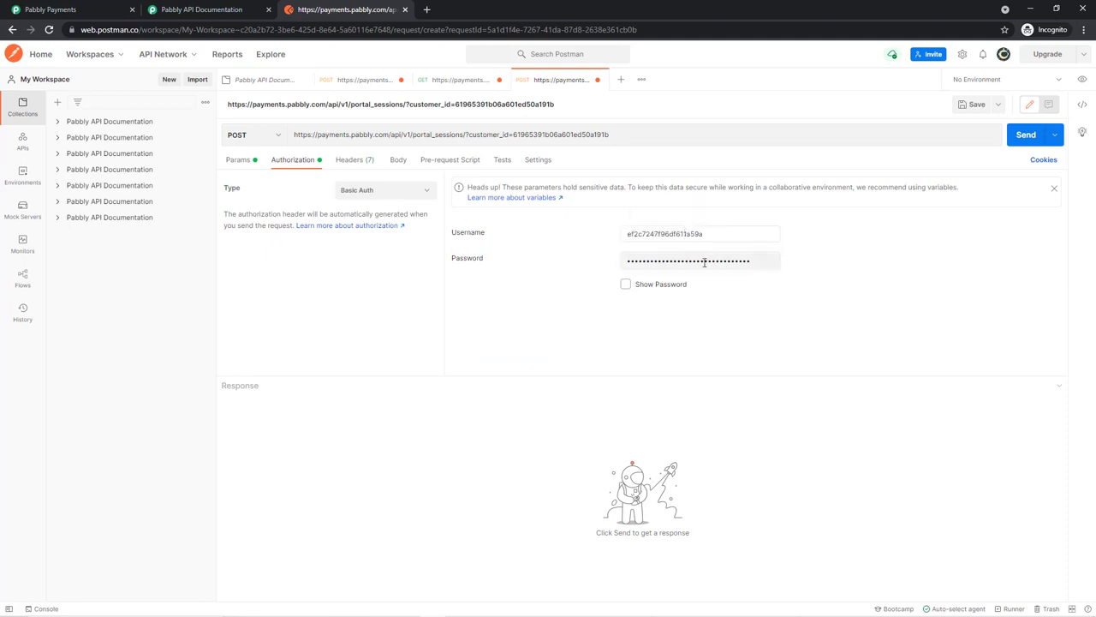
Clear the Basic Auth password in Postman and replace it with the secret key copied from Pabbly's API Settings
{"action": "double_click", "coordinate": [704, 261]}
{"action": "key", "text": "BackSpace"}
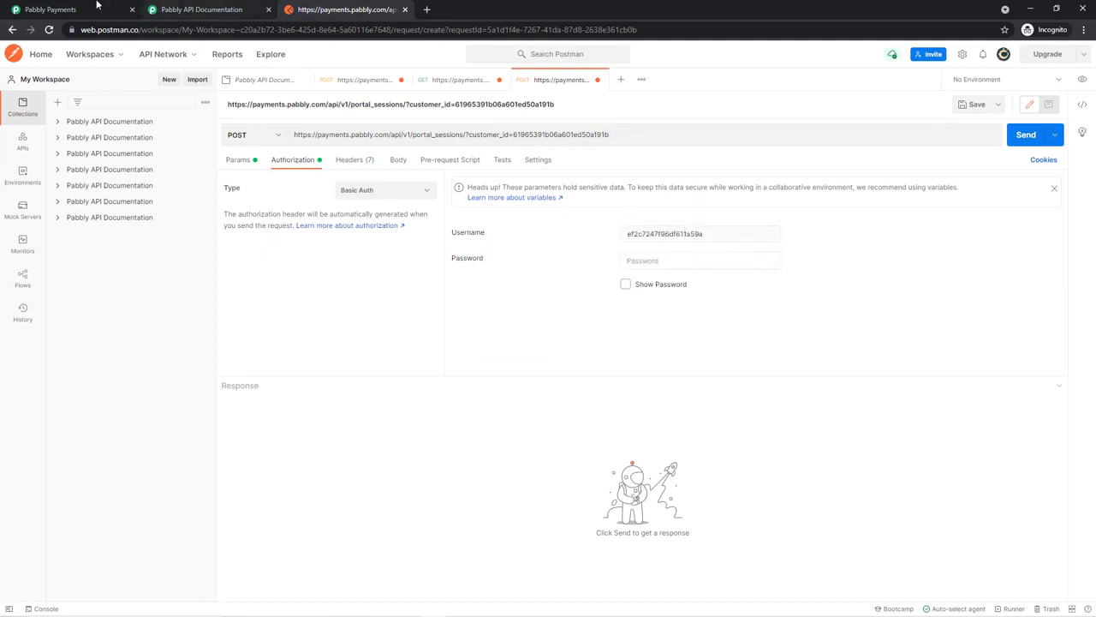
{"action": "left_click", "coordinate": [64, 10]}
{"action": "left_click_drag", "start_coordinate": [790, 266], "coordinate": [1009, 273]}
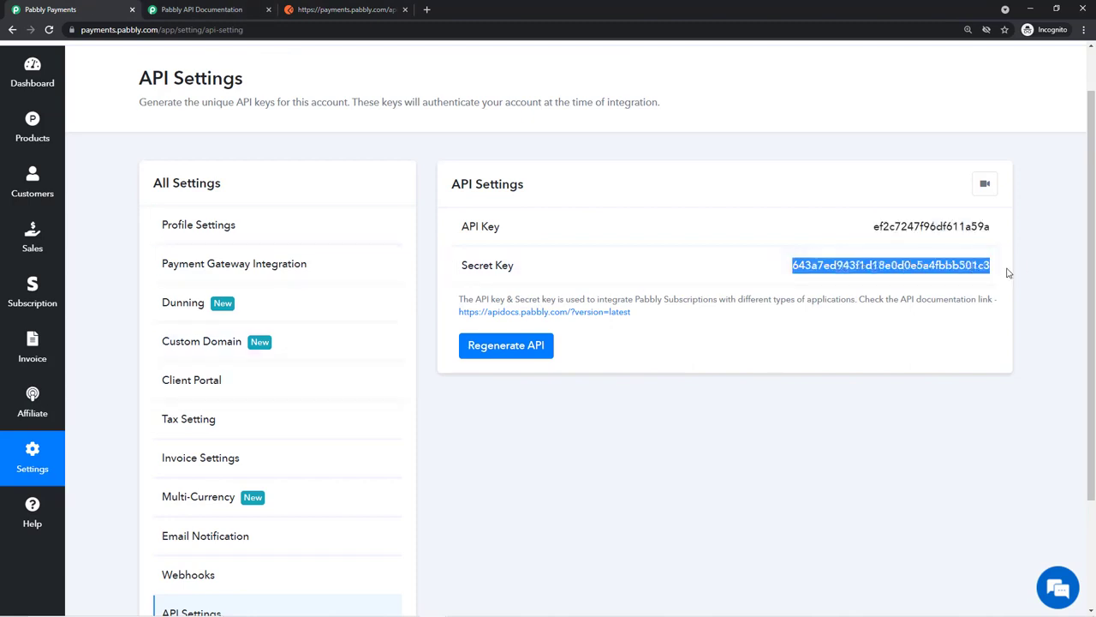
{"action": "key", "text": "ctrl+c"}
{"action": "left_click", "coordinate": [343, 10]}
{"action": "key", "text": "ctrl+v"}
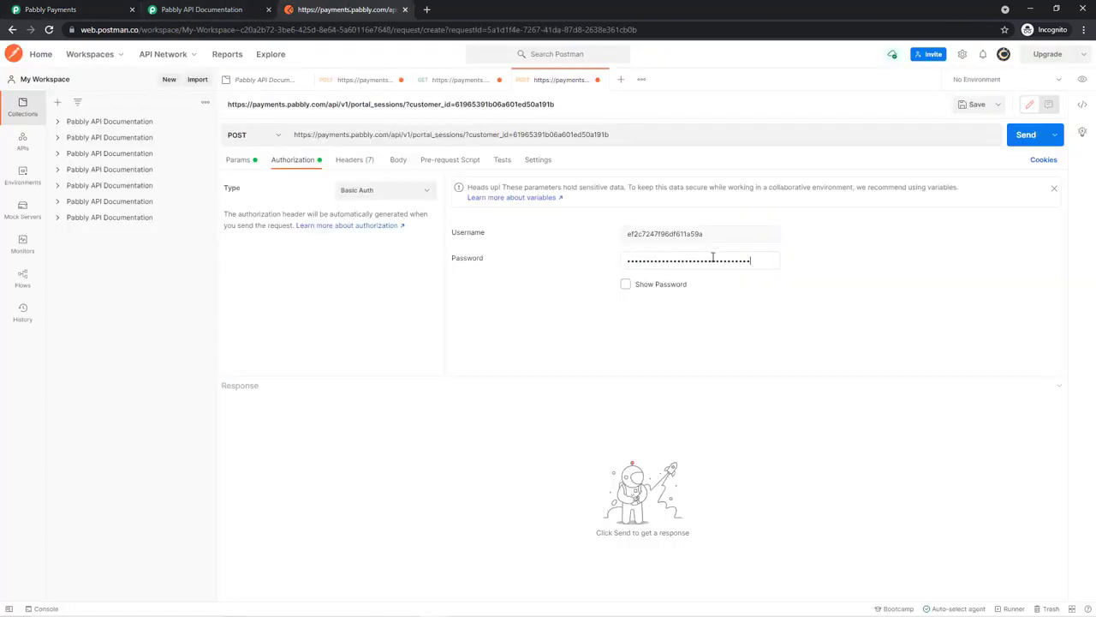
Review the request's query parameters and the access_url in the documentation's full example response, and return to Postman
{"action": "left_click", "coordinate": [248, 163]}
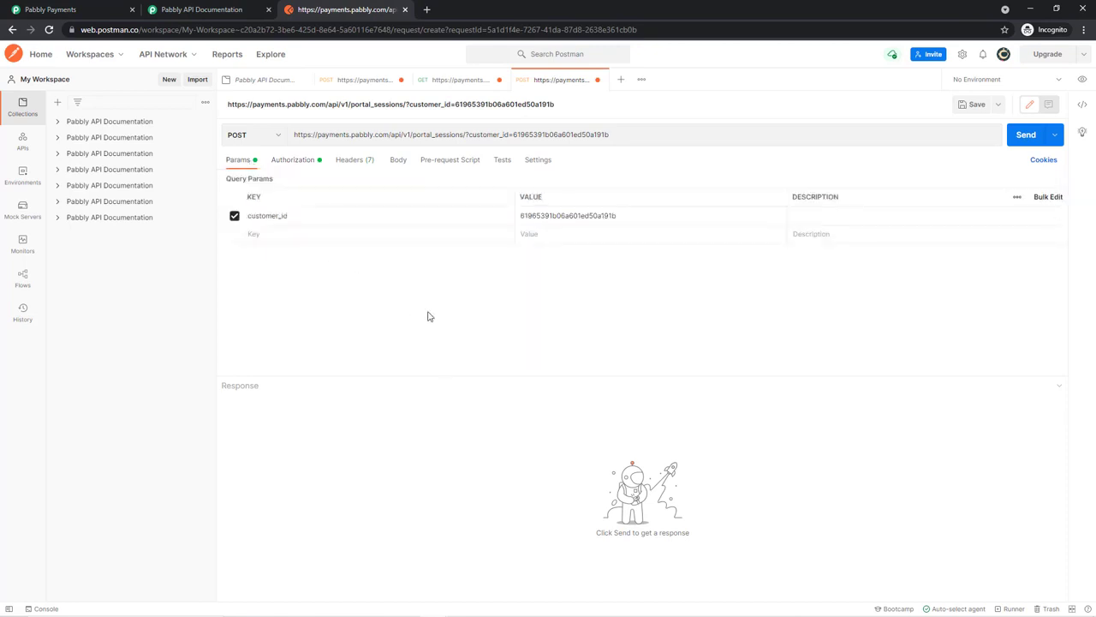
{"action": "left_click", "coordinate": [248, 8]}
{"action": "left_click", "coordinate": [850, 437]}
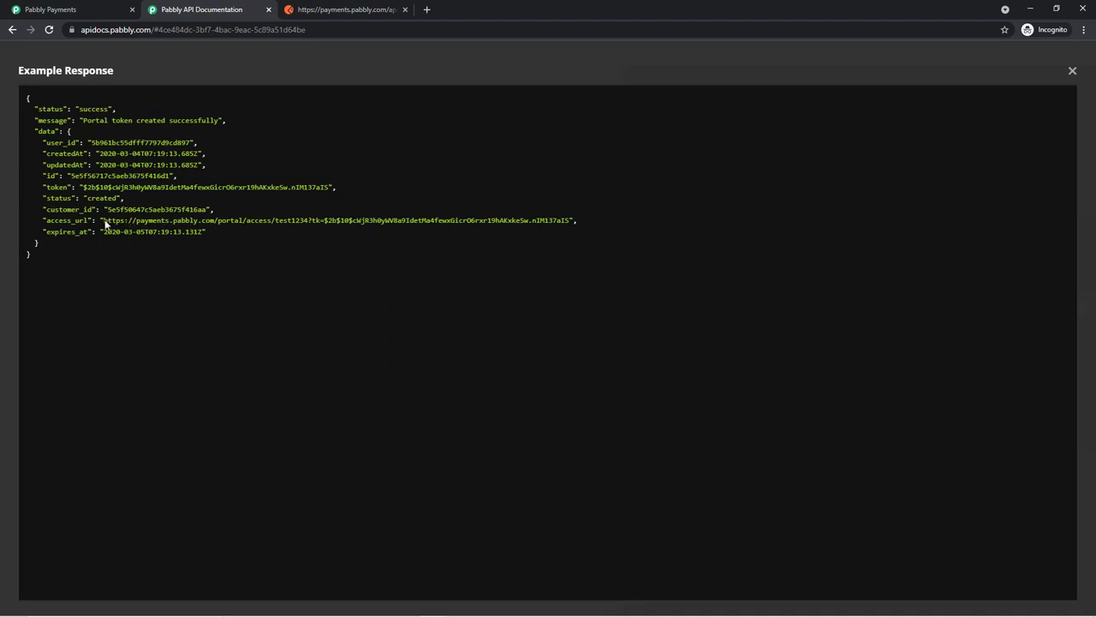
{"action": "left_click_drag", "start_coordinate": [104, 219], "coordinate": [570, 226]}
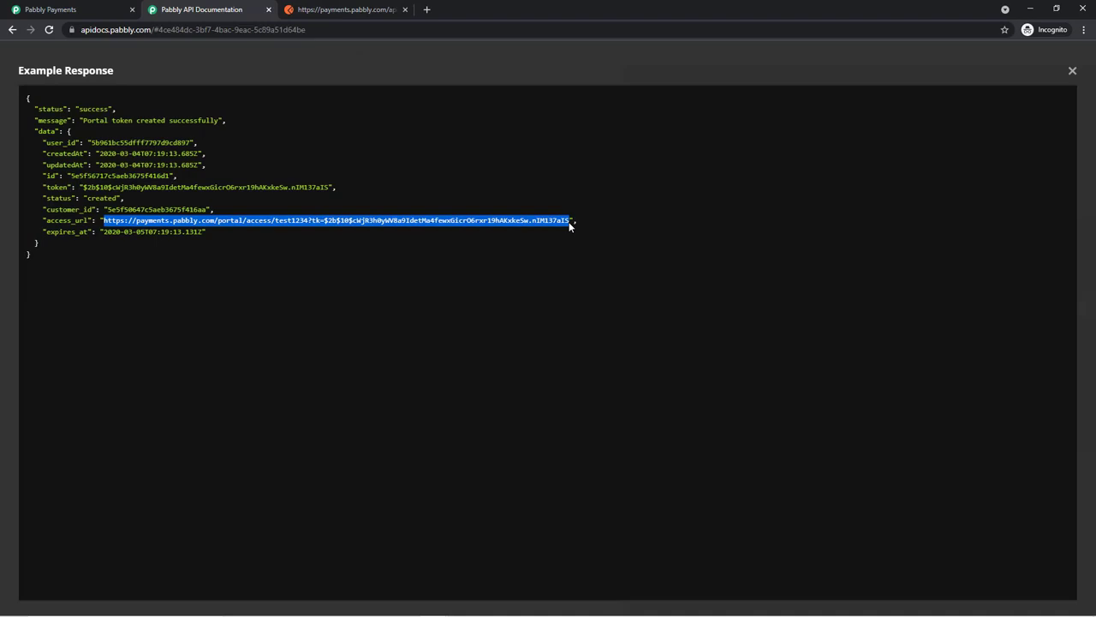
{"action": "left_click", "coordinate": [77, 8]}
{"action": "left_click", "coordinate": [324, 8]}
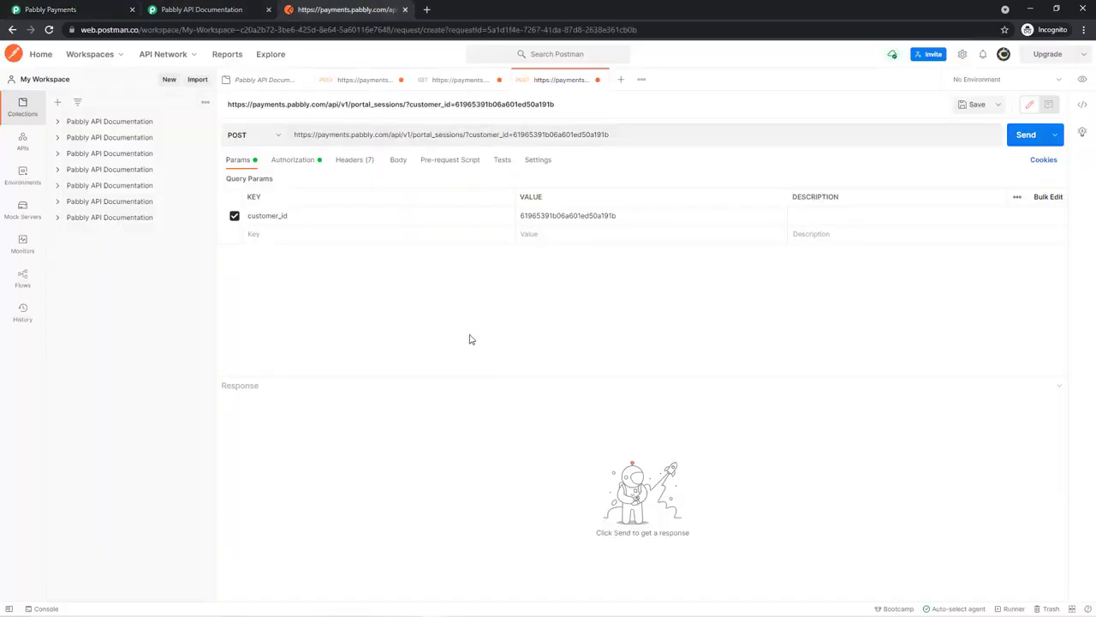
Send the portal sessions request and open the access_url containing the session token from its response in a new browser tab
{"action": "left_click", "coordinate": [1025, 134]}
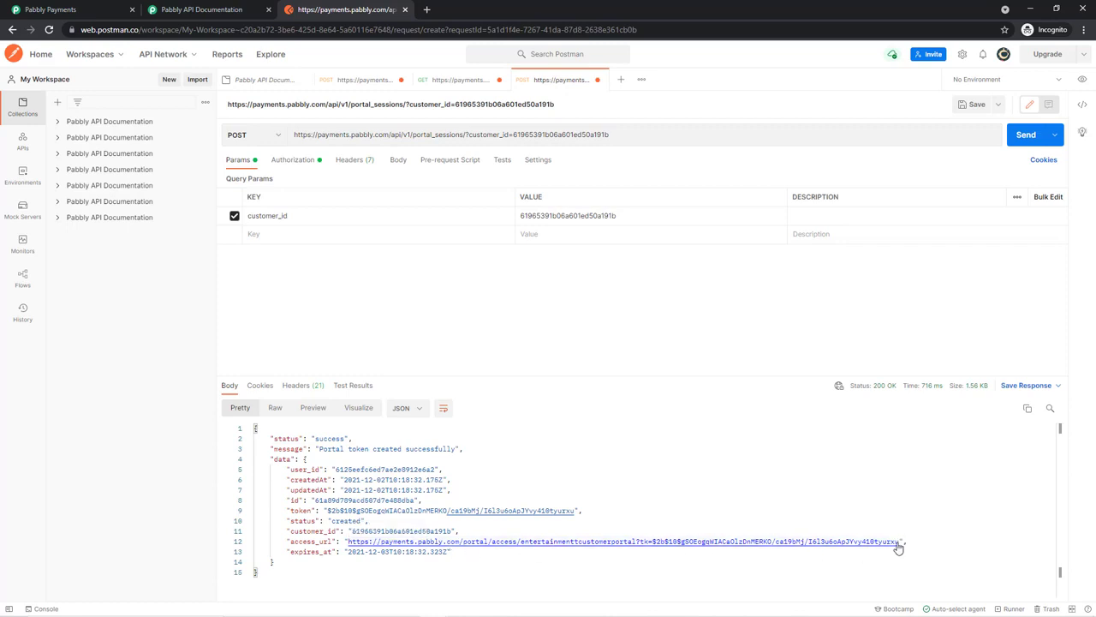
{"action": "left_click_drag", "start_coordinate": [901, 541], "coordinate": [347, 541]}
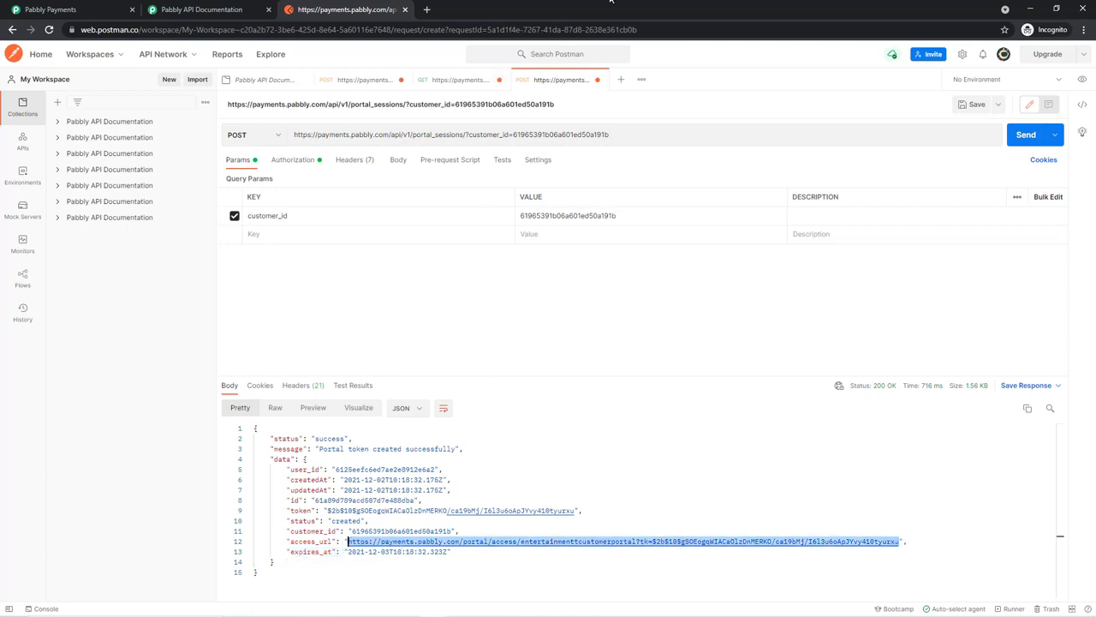
{"action": "left_click", "coordinate": [427, 9]}
{"action": "key", "text": "ctrl+v"}
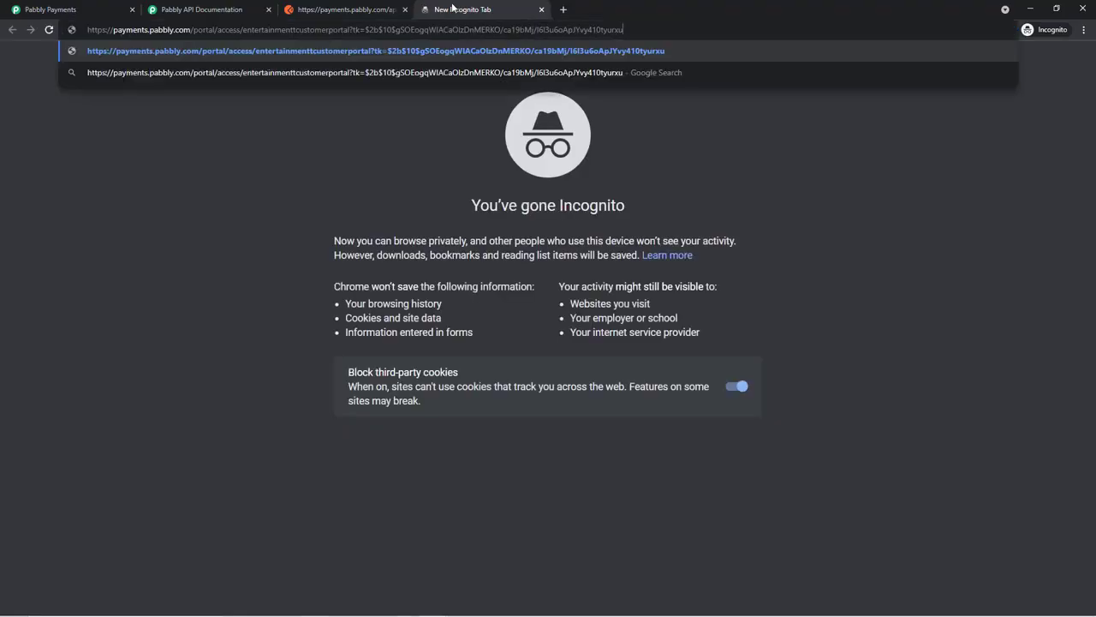
{"action": "key", "text": "Return"}
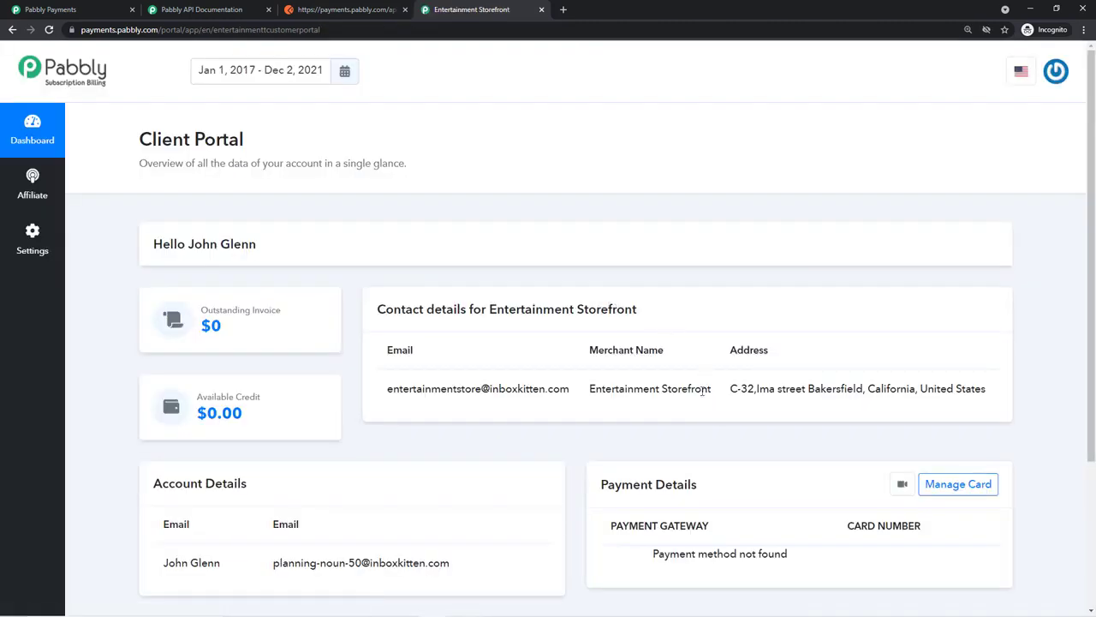
Examine the customer's account details and the rest of the Client Portal dashboard
{"action": "scroll", "coordinate": [363, 580], "scroll_direction": "down", "scroll_amount": 1}
{"action": "left_click_drag", "start_coordinate": [246, 514], "coordinate": [159, 507]}
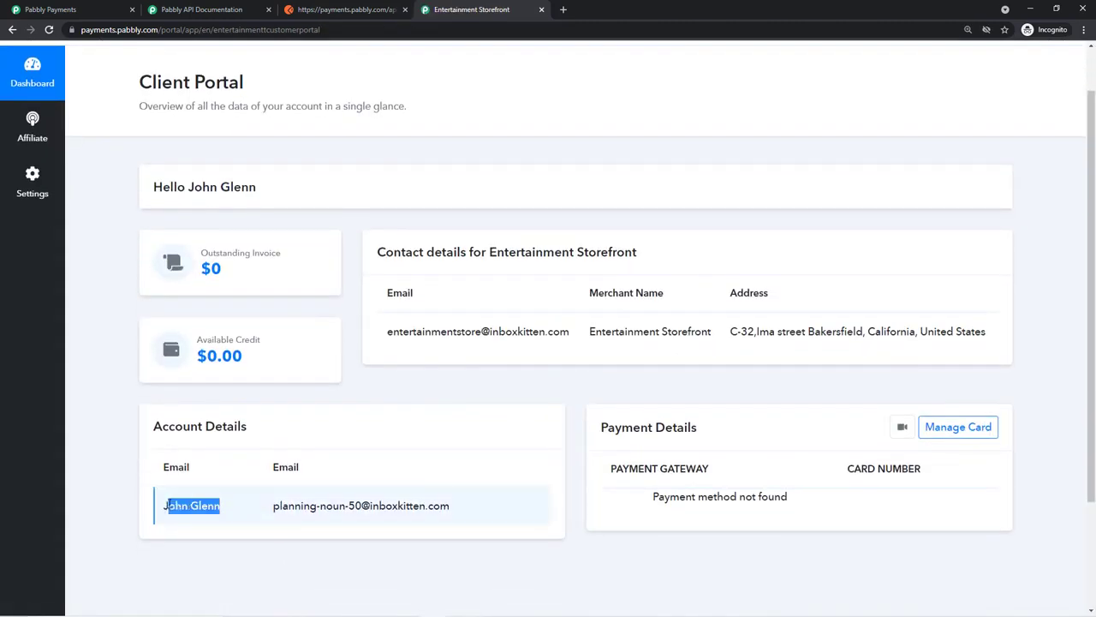
{"action": "left_click", "coordinate": [128, 458]}
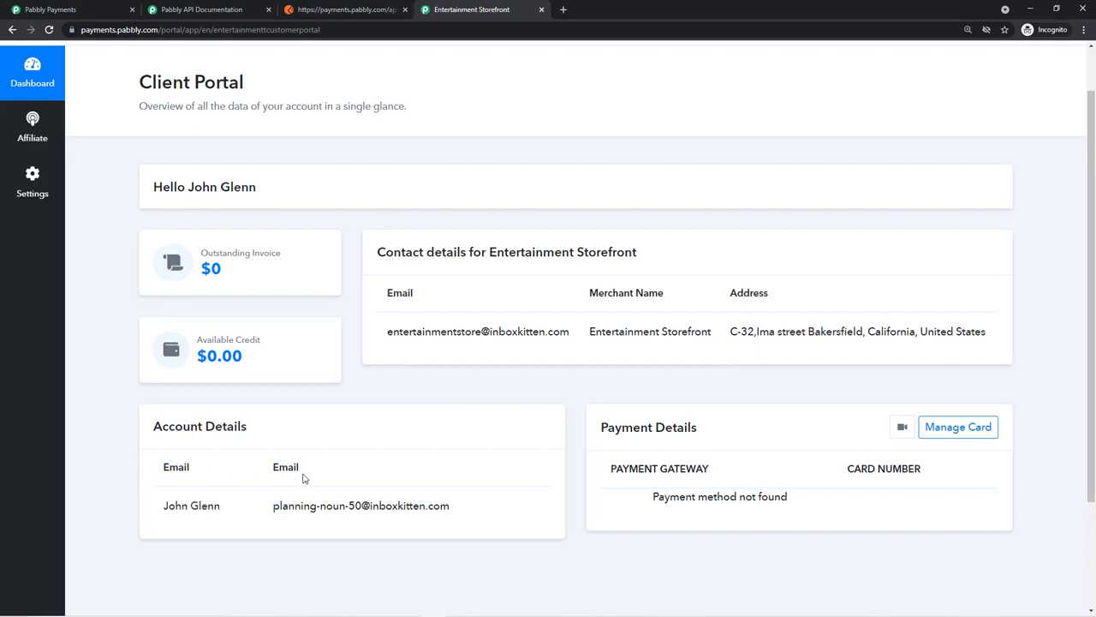
{"action": "scroll", "coordinate": [324, 478], "scroll_direction": "up", "scroll_amount": 1}
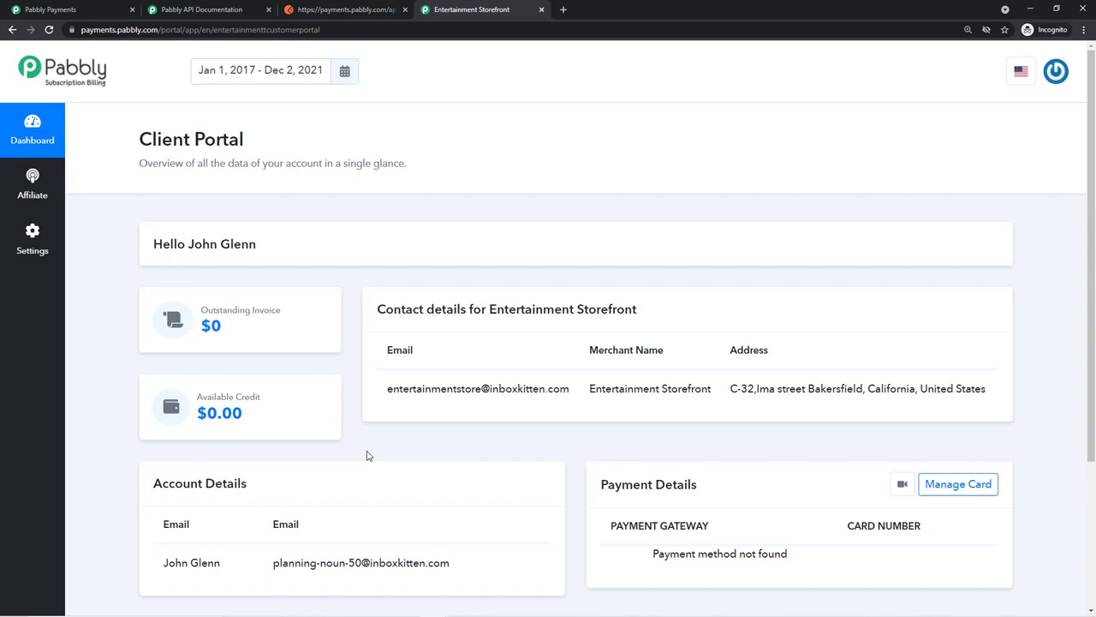
Return to the Pabbly API documentation, close the example response and review the Create Client Portal API Session section
{"action": "left_click", "coordinate": [339, 9]}
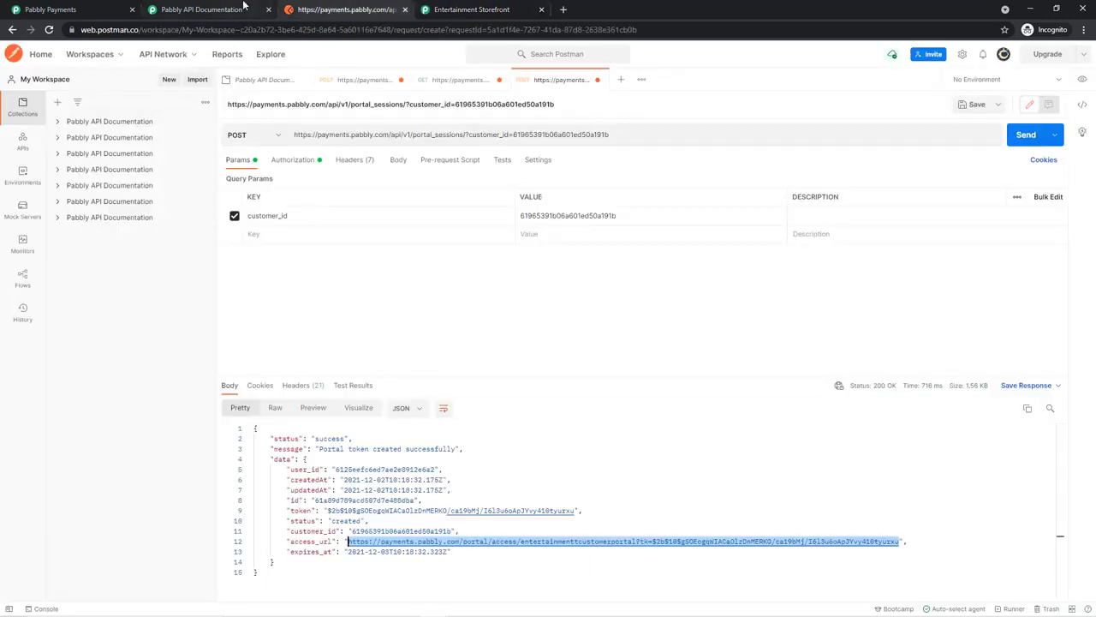
{"action": "left_click", "coordinate": [243, 7]}
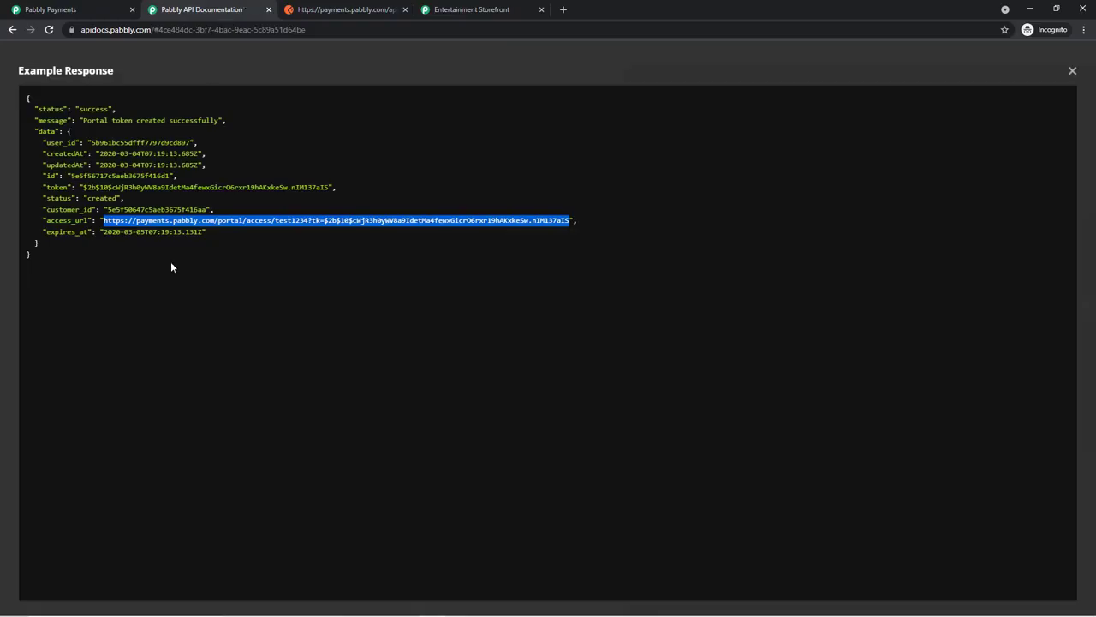
{"action": "left_click", "coordinate": [1072, 72]}
{"action": "scroll", "coordinate": [456, 343], "scroll_direction": "up", "scroll_amount": 1}
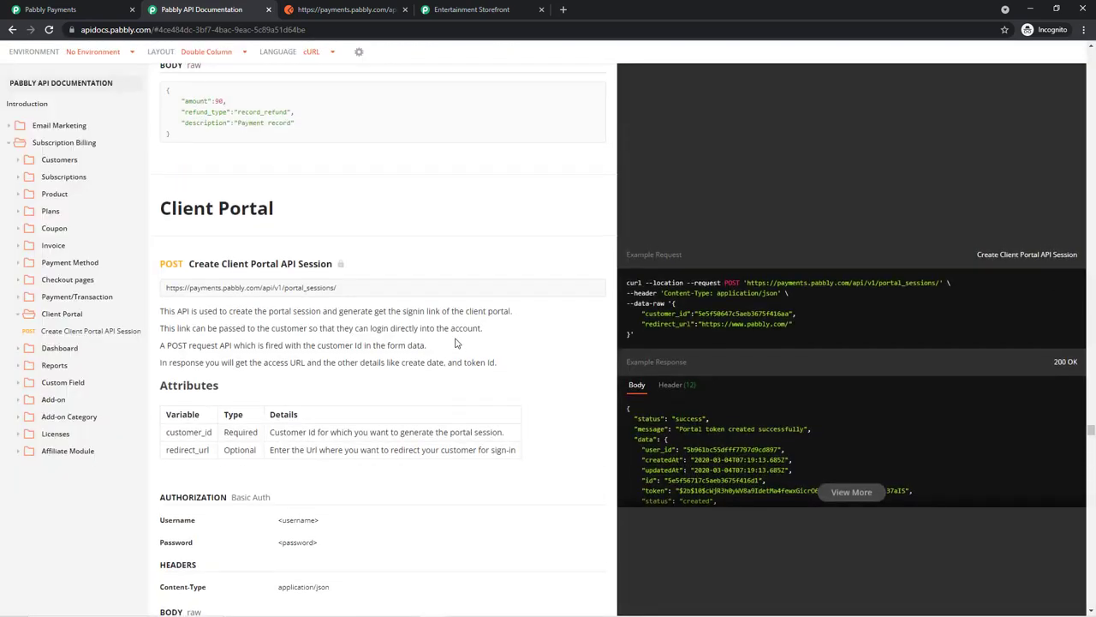